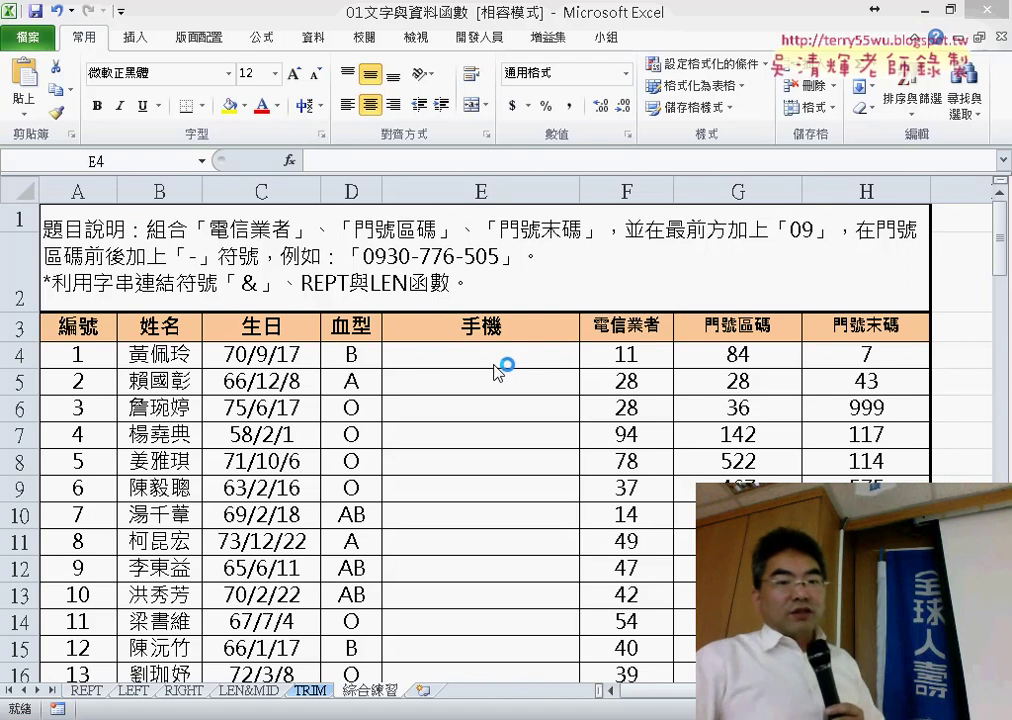
# Check row 4: carrier code 11 in F4, the empty mobile cell E4, and area code 84 in G4
pyautogui.click(633, 351)
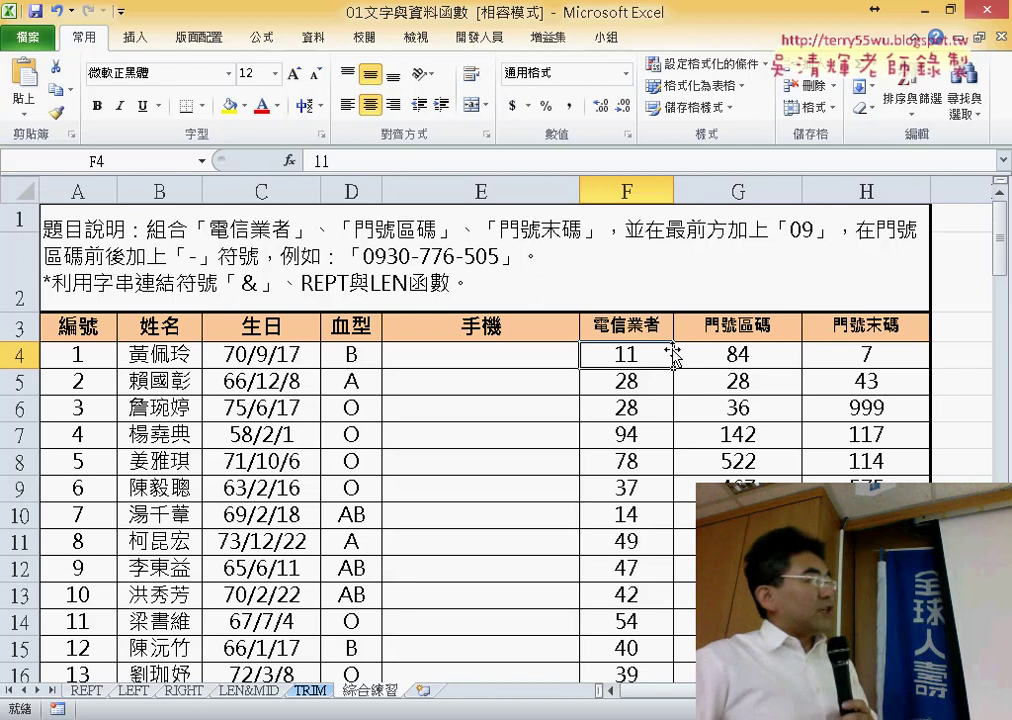
pyautogui.click(459, 350)
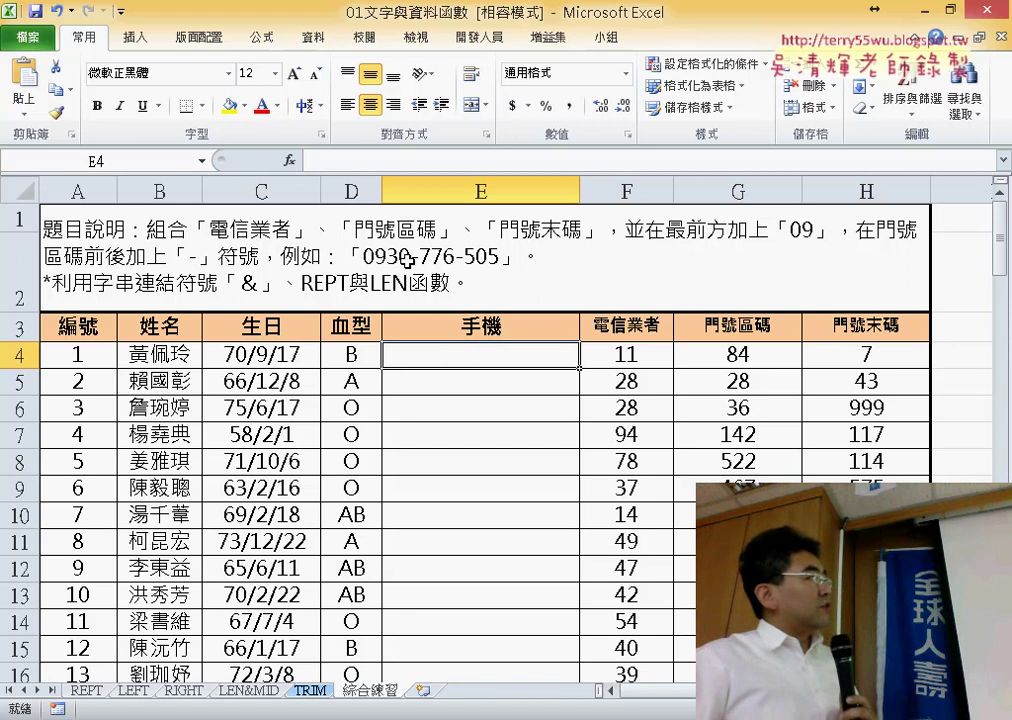
pyautogui.click(749, 353)
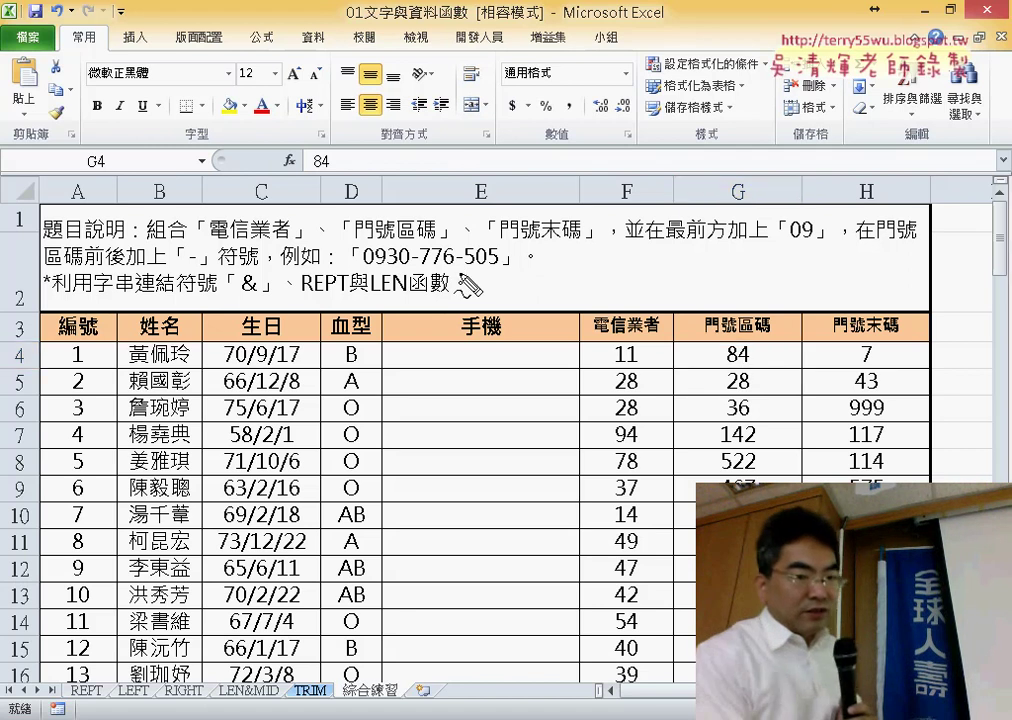
# In red ink, underline 505, draw an arrow to E4, and circle 11, 84 and 7
pyautogui.moveTo(502, 263)
pyautogui.mouseDown()
pyautogui.moveTo(449, 272)
pyautogui.moveTo(508, 250)
pyautogui.mouseUp()
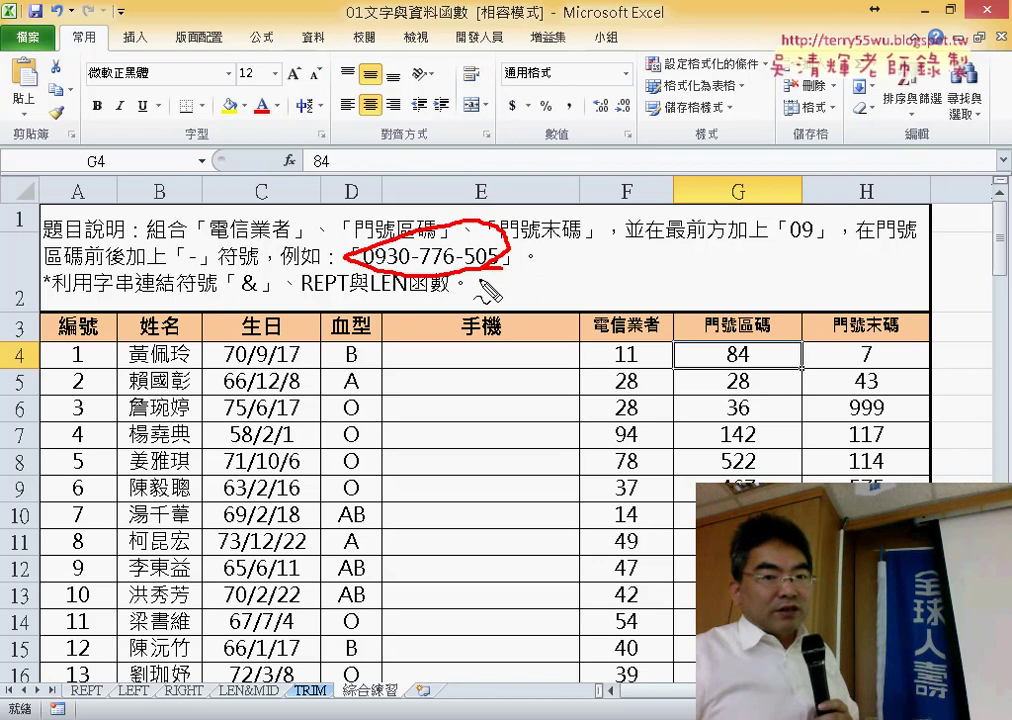
pyautogui.moveTo(488, 290)
pyautogui.mouseDown()
pyautogui.moveTo(501, 334)
pyautogui.moveTo(480, 352)
pyautogui.moveTo(526, 344)
pyautogui.mouseUp()
pyautogui.moveTo(645, 342); pyautogui.dragTo(658, 354)
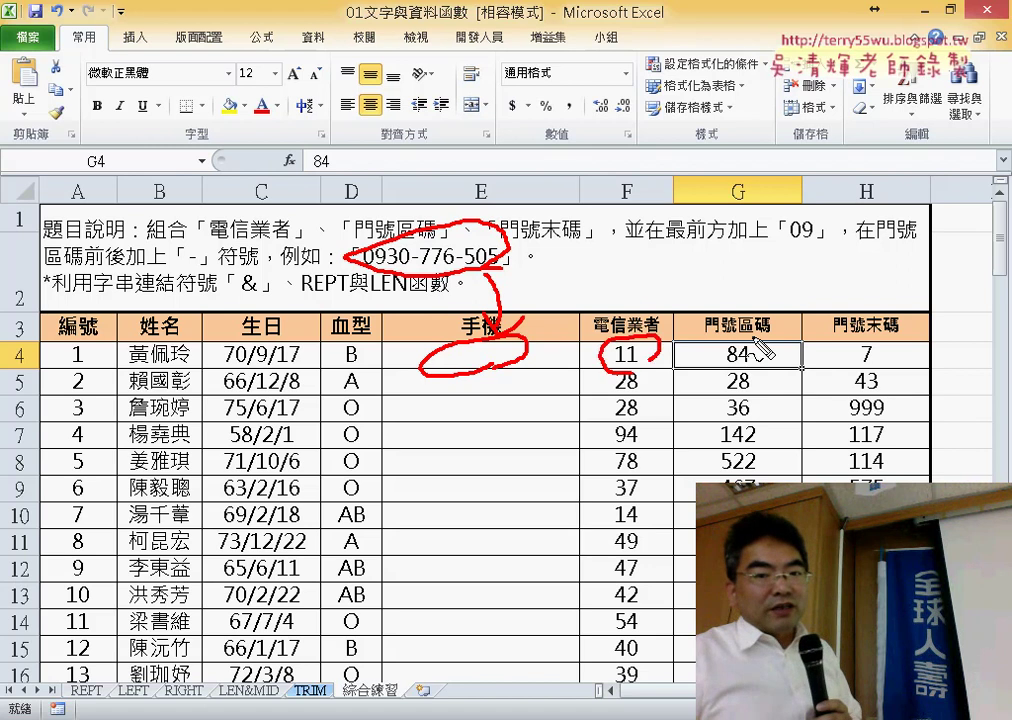
pyautogui.moveTo(745, 357); pyautogui.dragTo(781, 328)
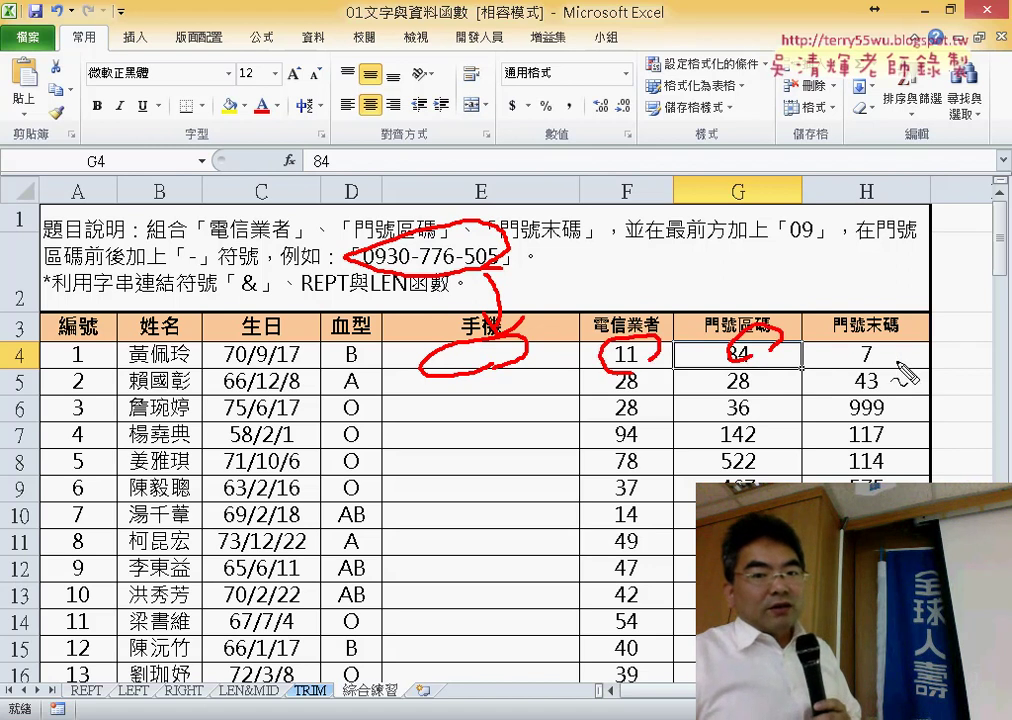
pyautogui.moveTo(903, 366); pyautogui.dragTo(914, 350)
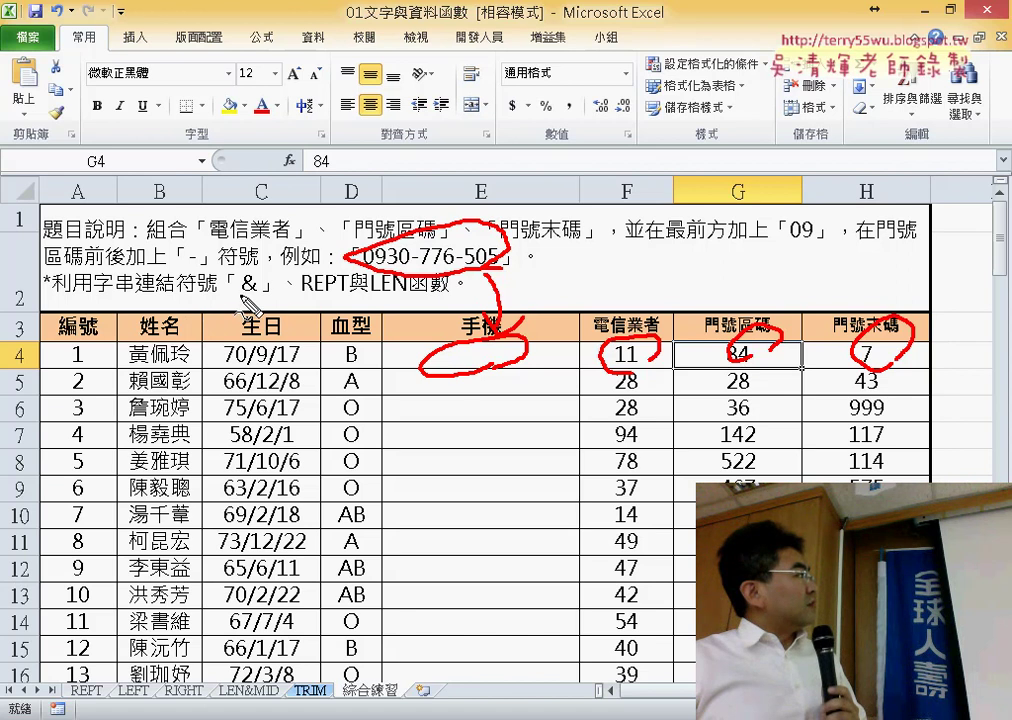
# Underline and circle the & in the row 2 instructions, then underline REPT
pyautogui.moveTo(238, 296); pyautogui.dragTo(268, 300)
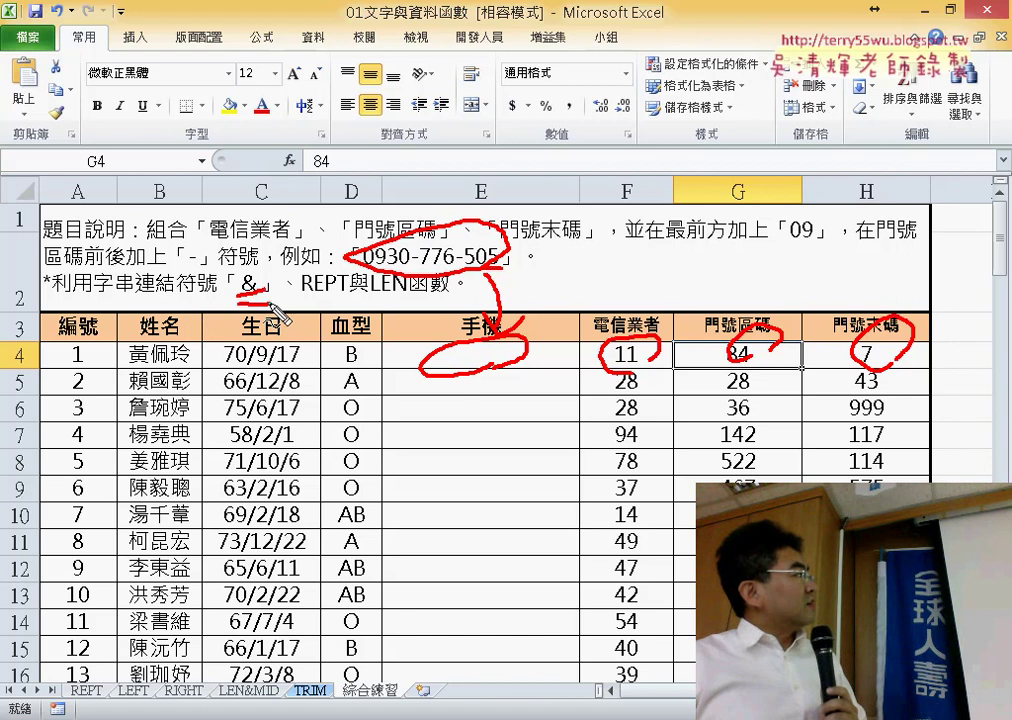
pyautogui.moveTo(270, 250); pyautogui.dragTo(265, 295)
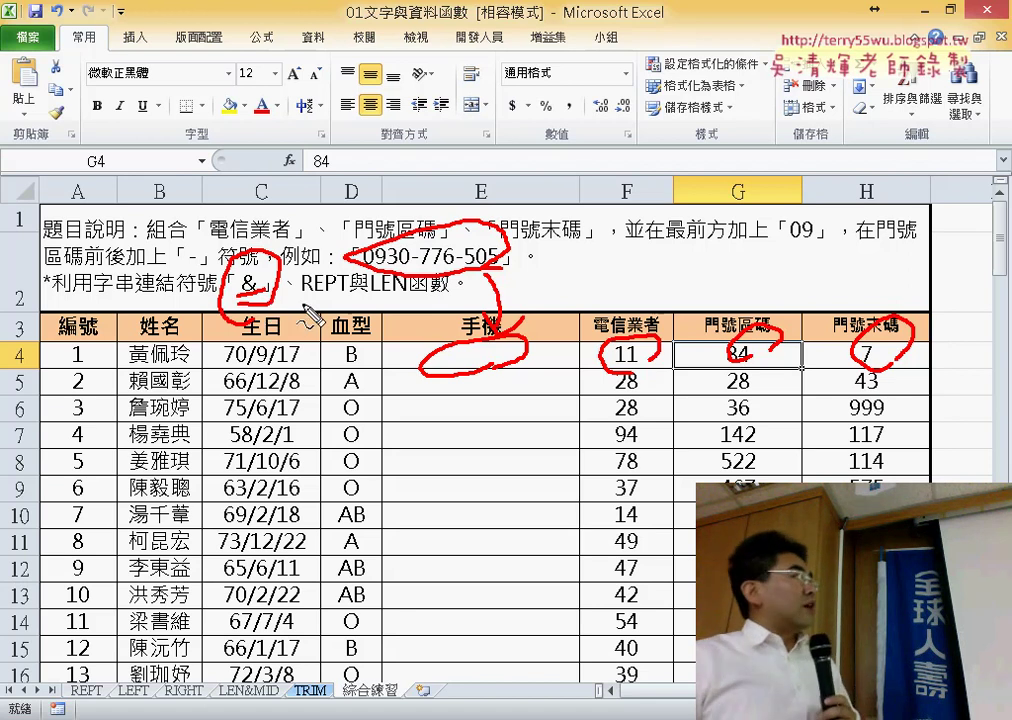
pyautogui.moveTo(300, 291); pyautogui.dragTo(341, 292)
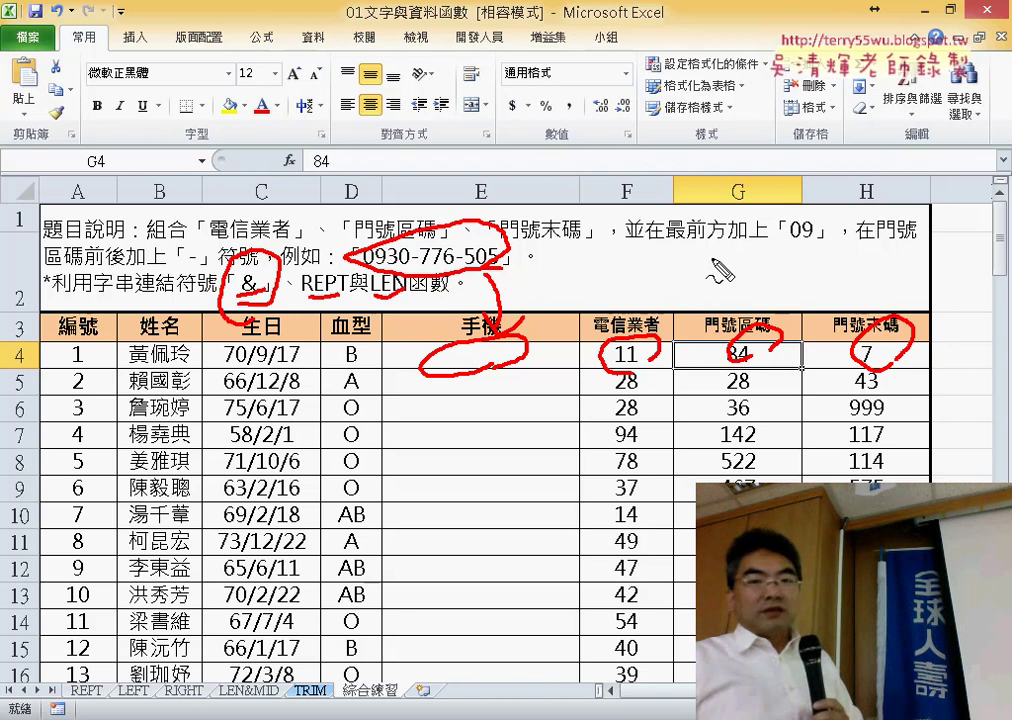
# Handwrite '3-' above the area code header, clear all the ink, then switch to the REPT sheet
pyautogui.moveTo(712, 258); pyautogui.dragTo(713, 290)
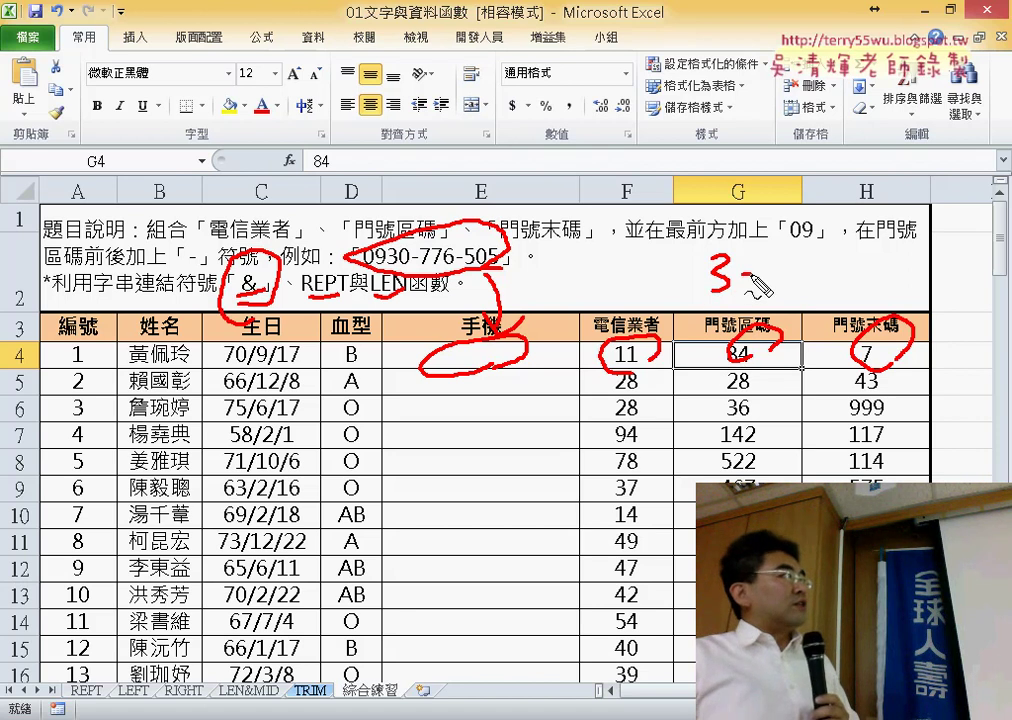
pyautogui.moveTo(745, 272)
pyautogui.mouseDown()
pyautogui.moveTo(789, 271)
pyautogui.moveTo(792, 306)
pyautogui.moveTo(832, 300)
pyautogui.moveTo(849, 272)
pyautogui.moveTo(881, 290)
pyautogui.mouseUp()
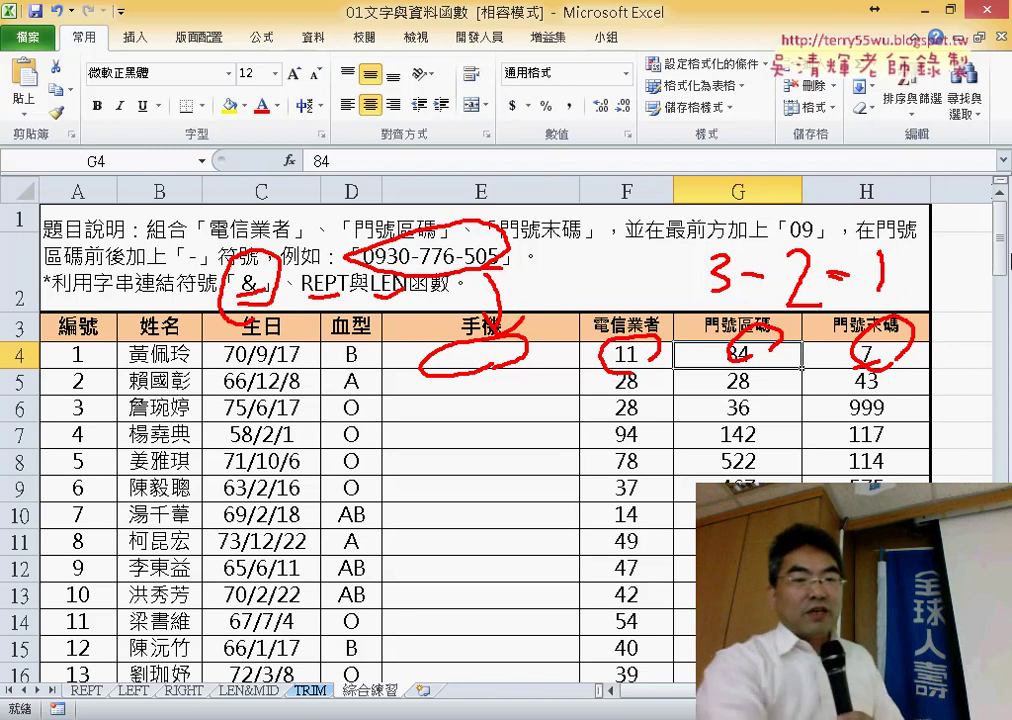
pyautogui.press('Escape')
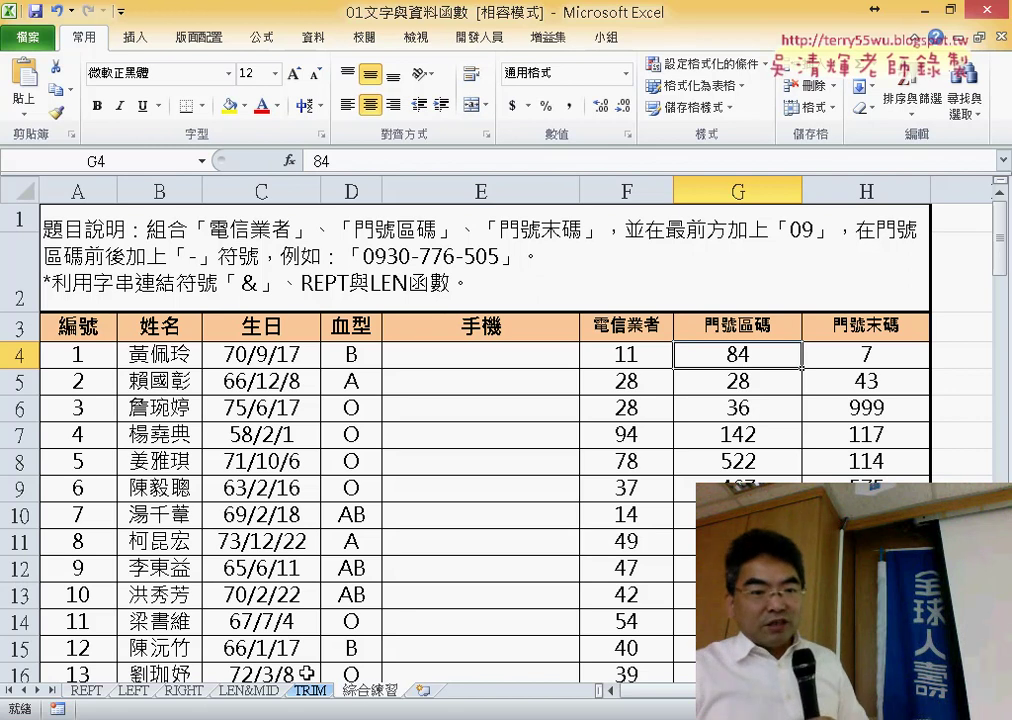
pyautogui.click(87, 692)
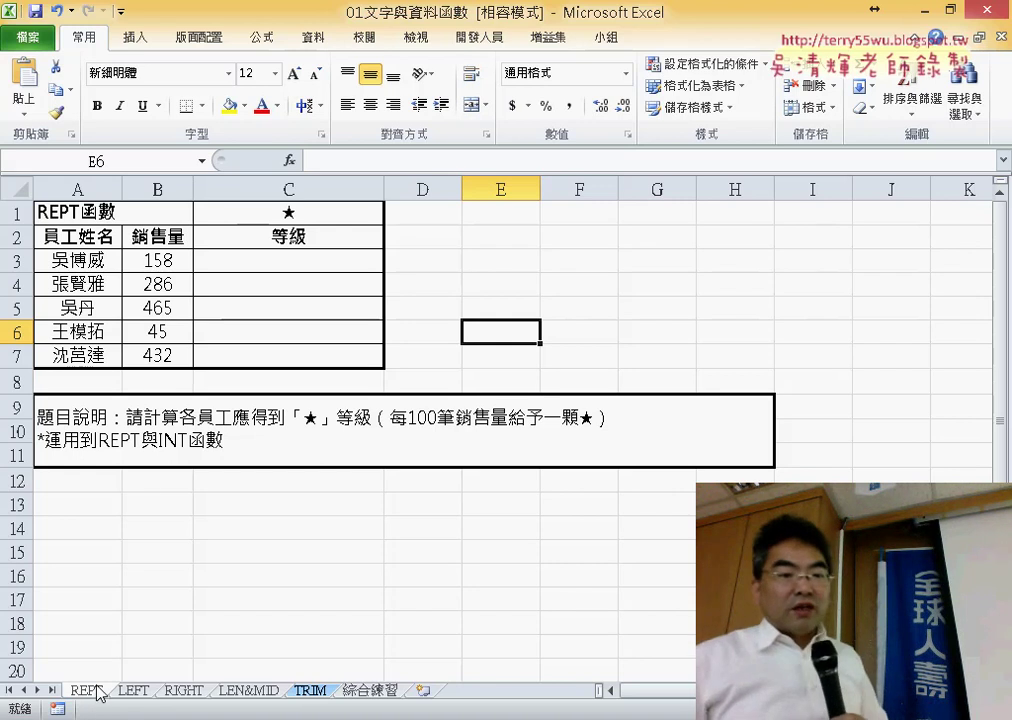
# Check the sales figures 158 in B3 and 45 in B6, then select cell C3
pyautogui.click(303, 262)
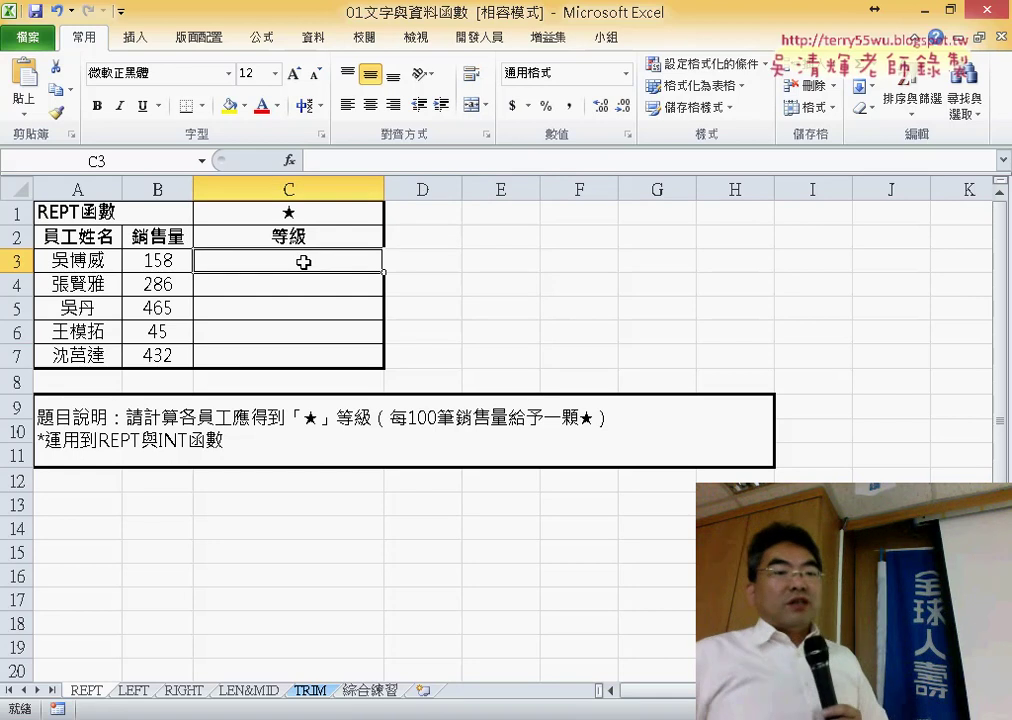
pyautogui.click(176, 263)
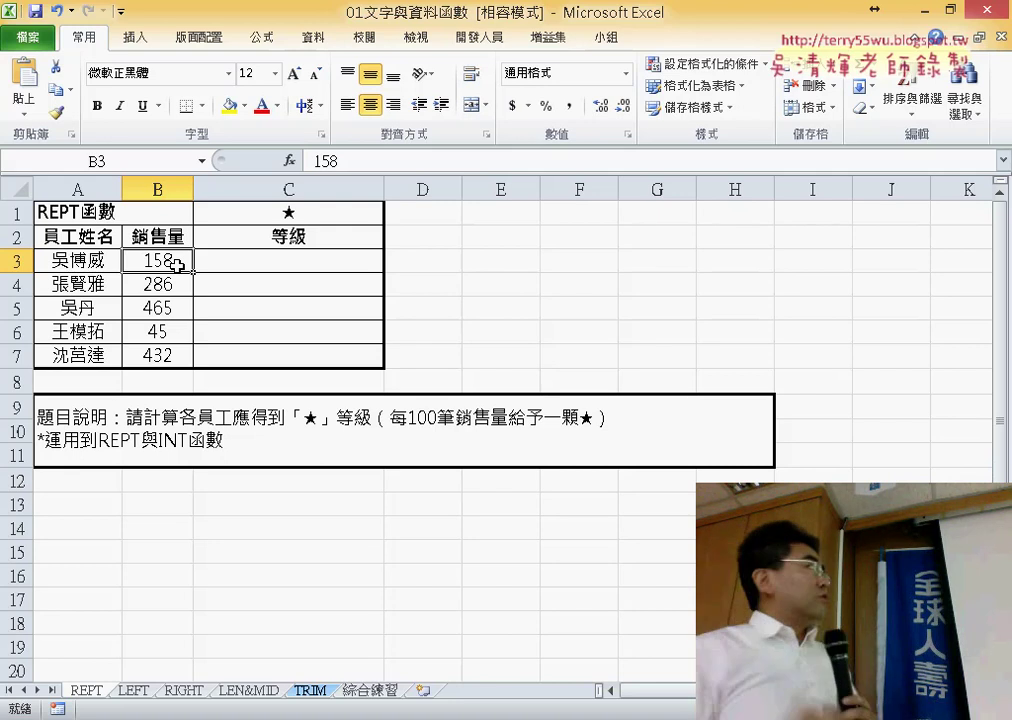
pyautogui.click(178, 329)
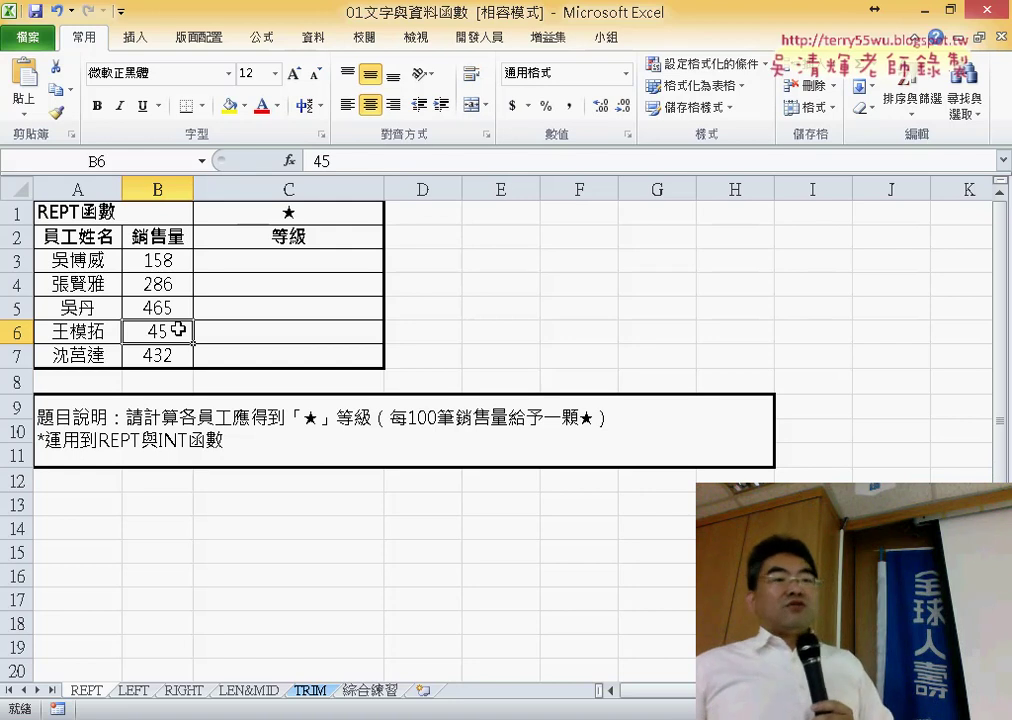
pyautogui.click(305, 260)
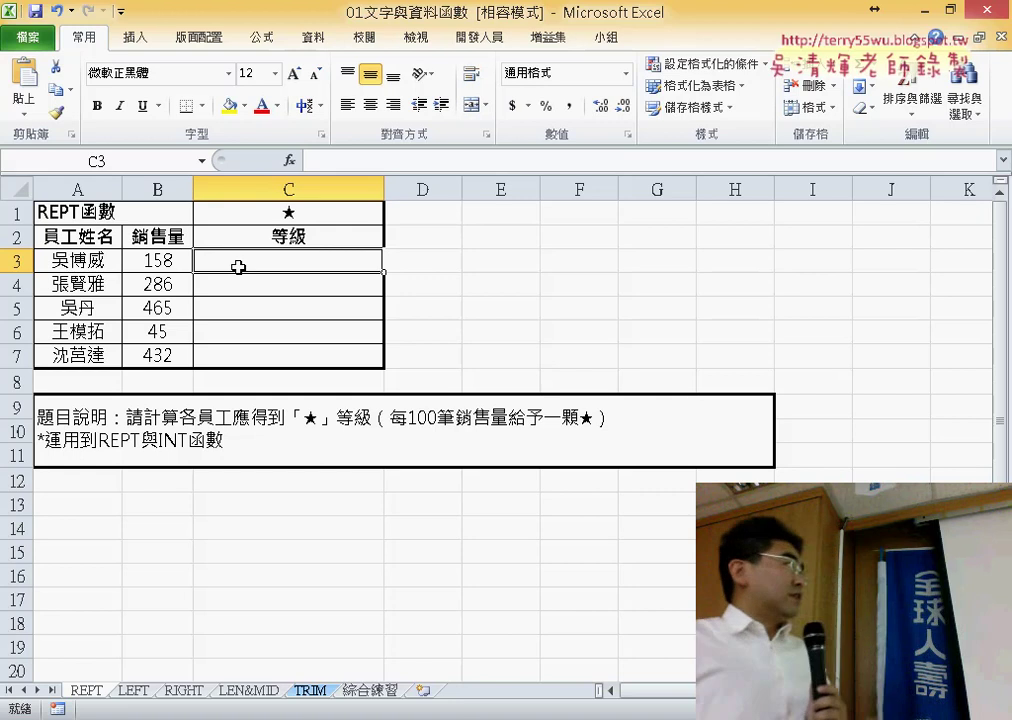
# Start a formula in C3 with Insert Function, drag the dialog up-left off the table, and expand the category list
pyautogui.click(290, 161)
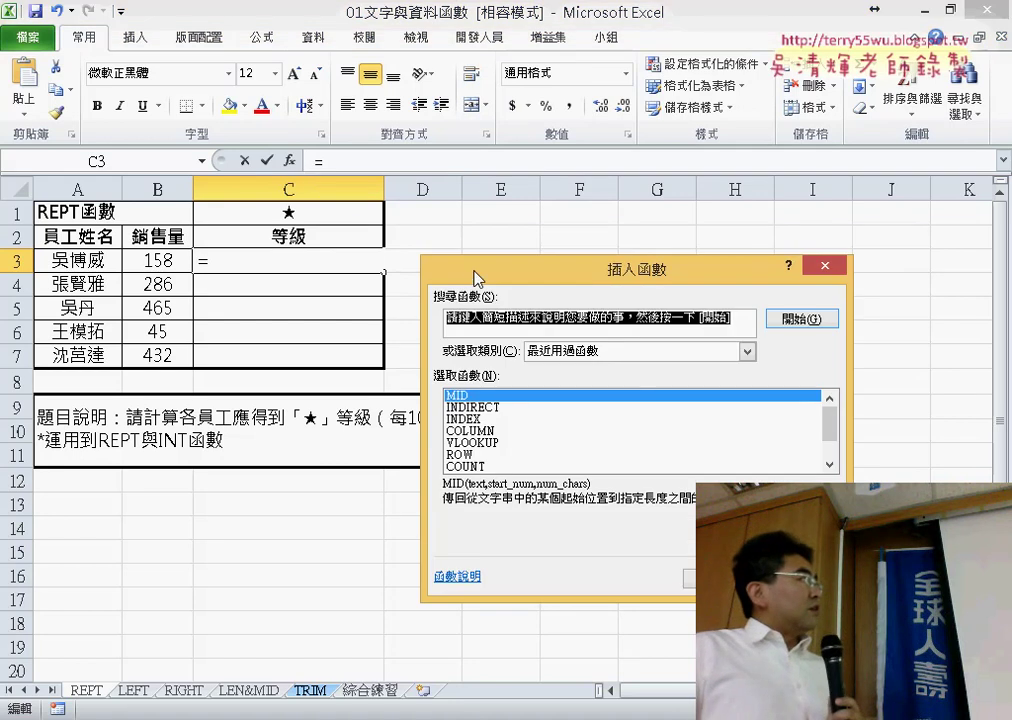
pyautogui.moveTo(477, 279); pyautogui.dragTo(334, 139)
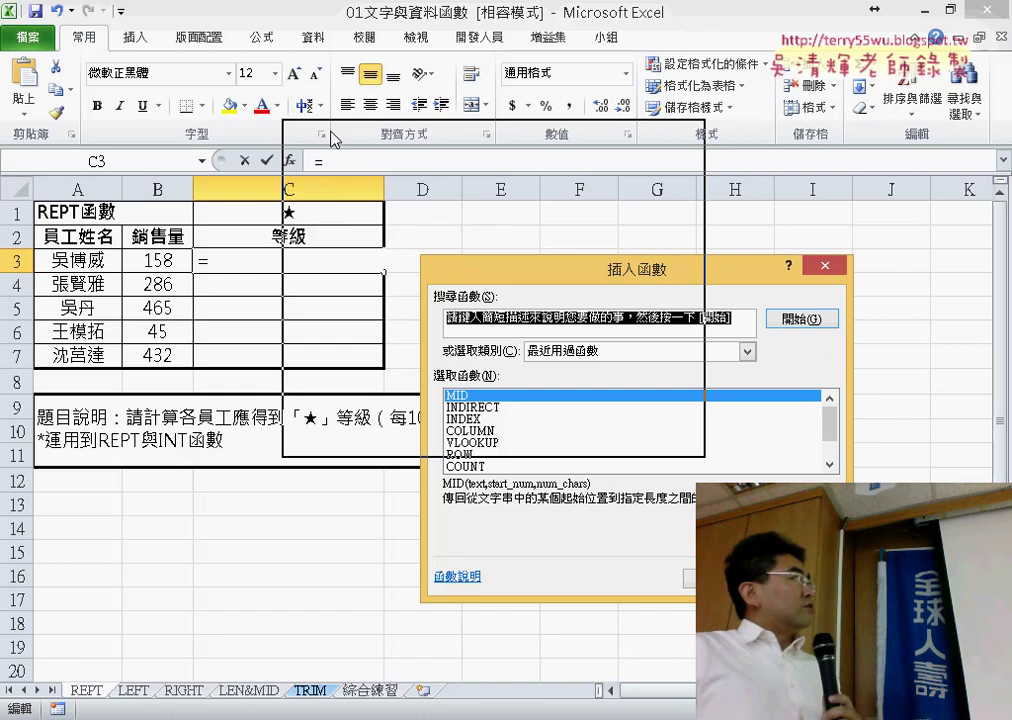
pyautogui.moveTo(334, 139); pyautogui.dragTo(339, 134)
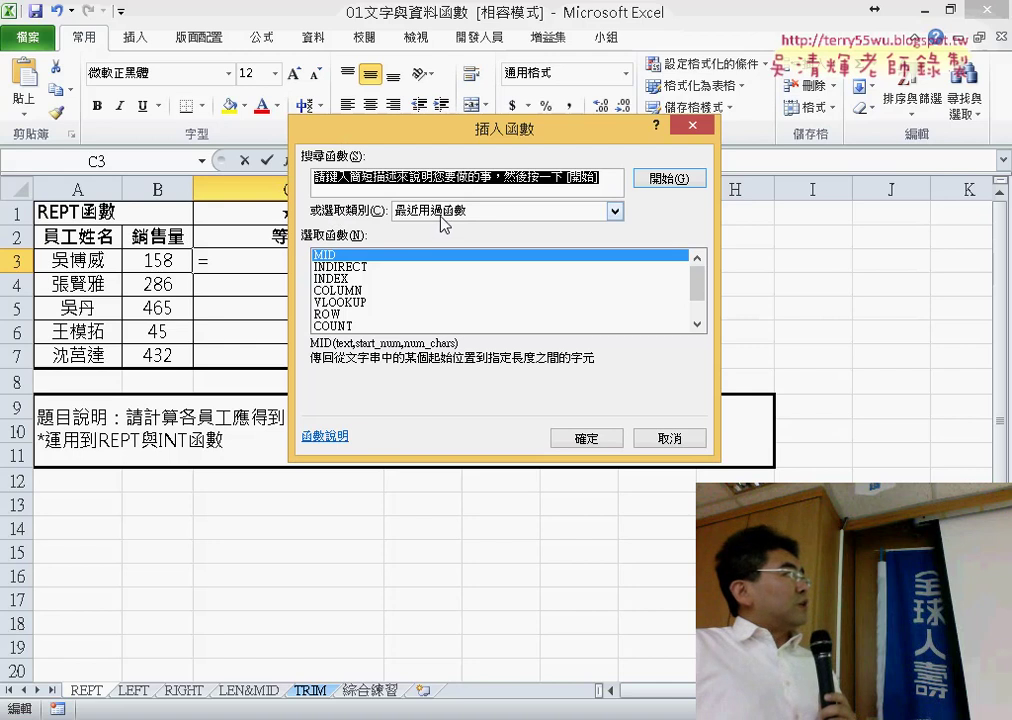
pyautogui.click(445, 222)
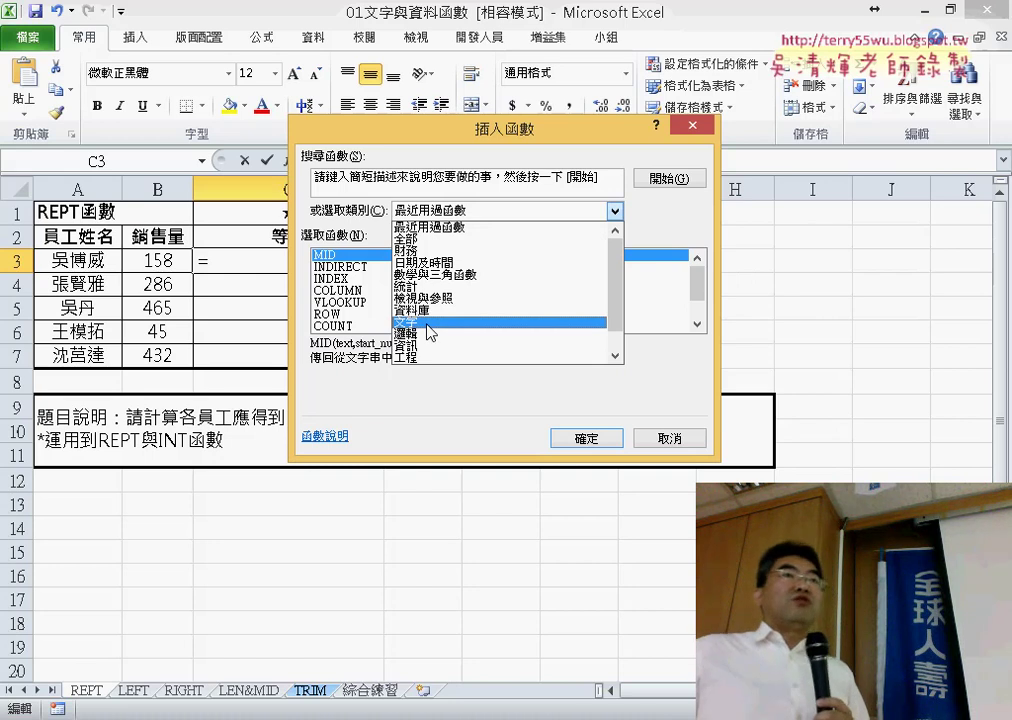
# Change the function category from 全部 to 文字 and scroll down to REPT
pyautogui.click(566, 240)
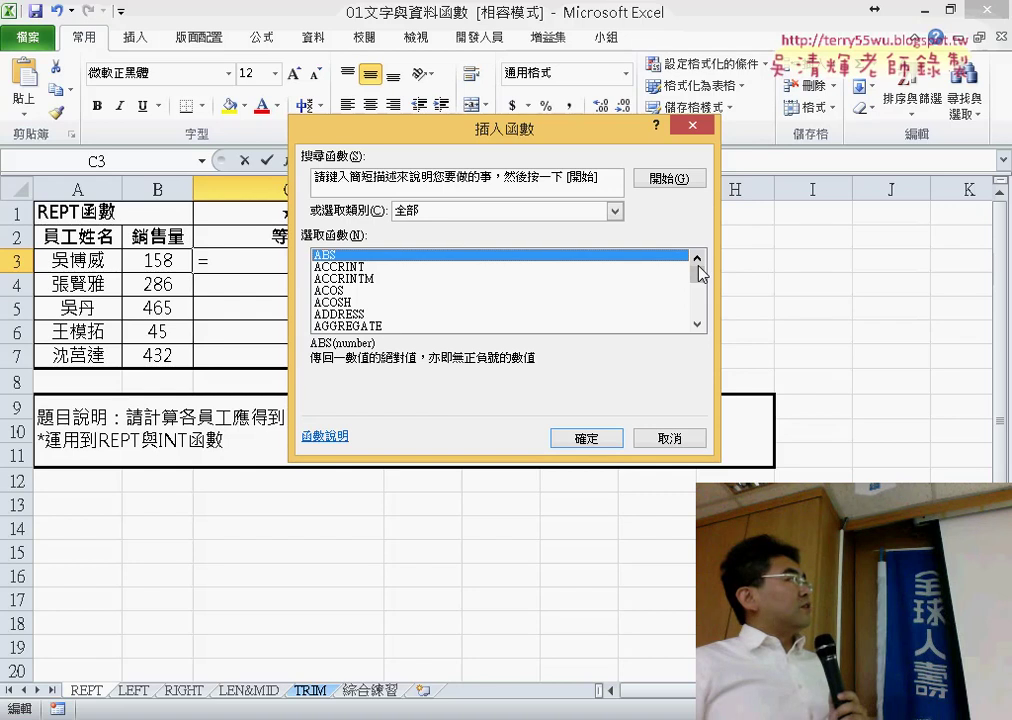
pyautogui.moveTo(702, 282); pyautogui.dragTo(696, 322)
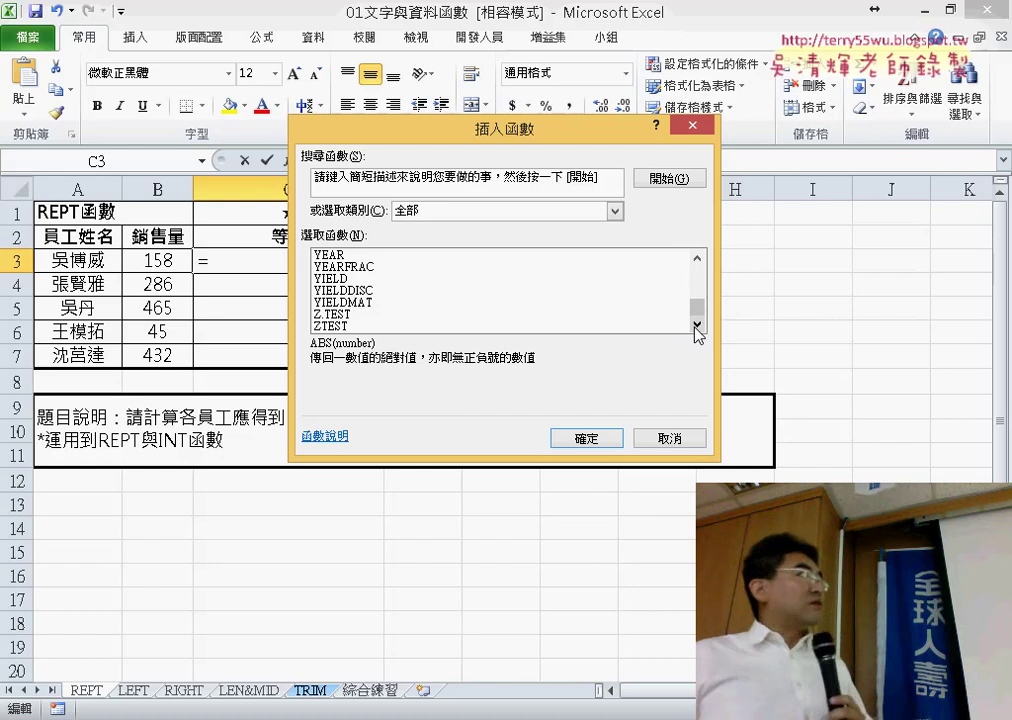
pyautogui.click(585, 208)
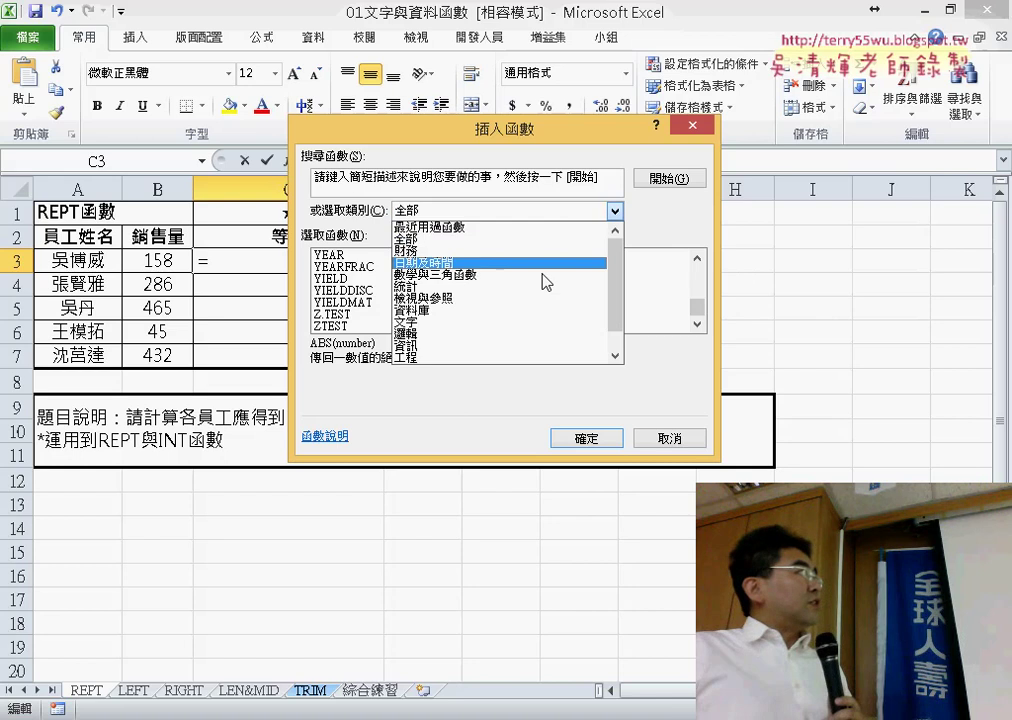
pyautogui.click(524, 324)
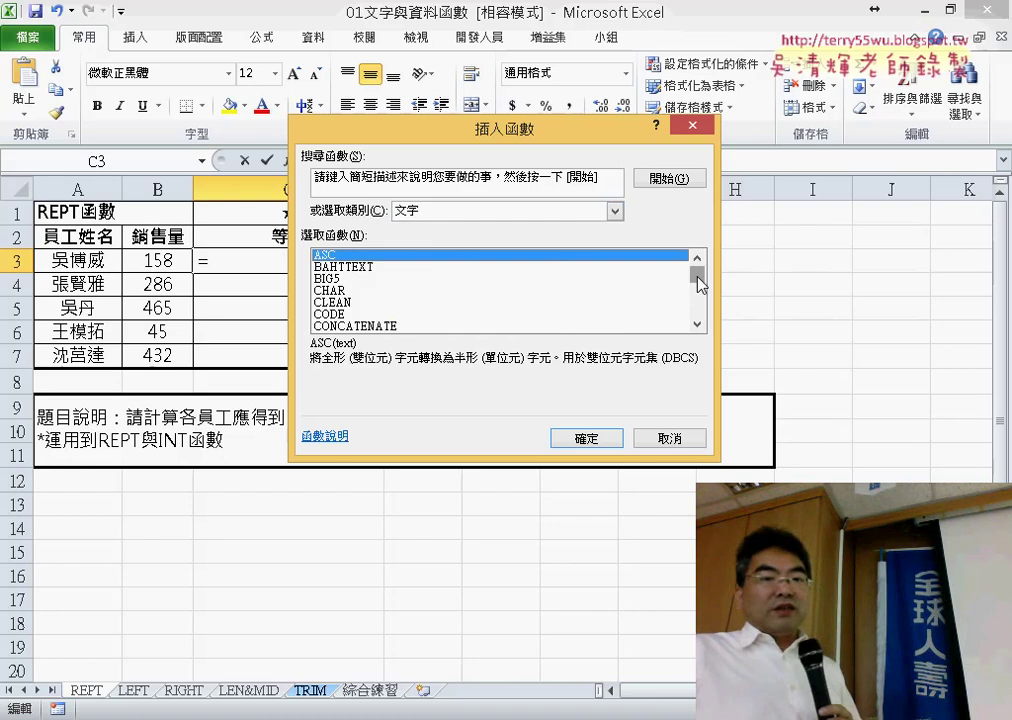
pyautogui.moveTo(697, 275); pyautogui.dragTo(705, 304)
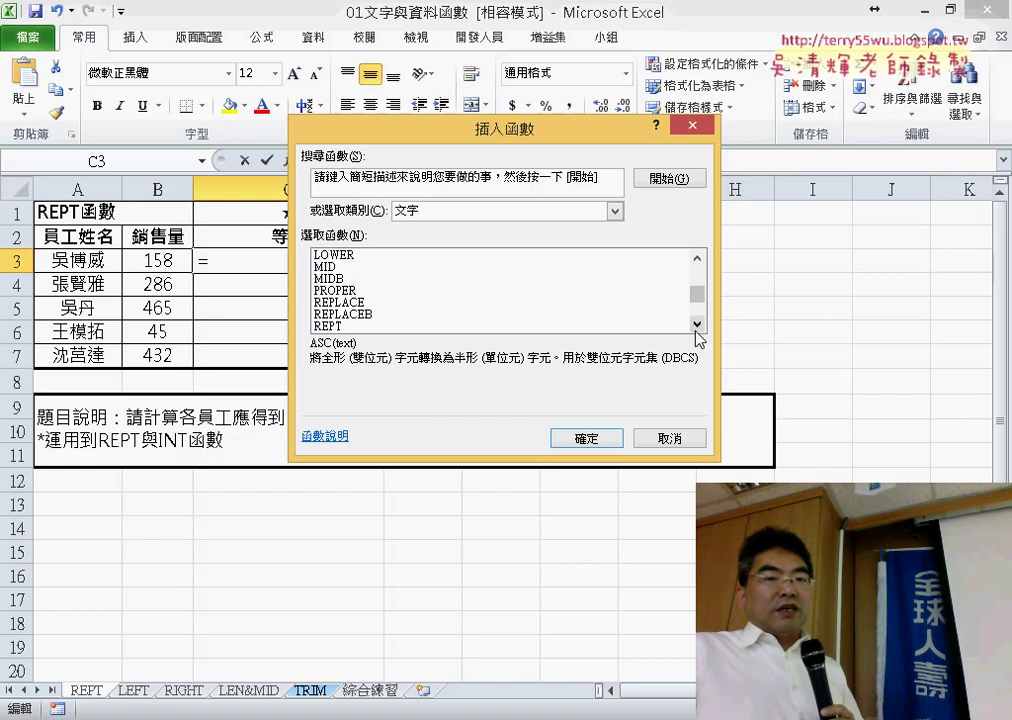
pyautogui.click(695, 328)
pyautogui.click(695, 328)
pyautogui.click(695, 328)
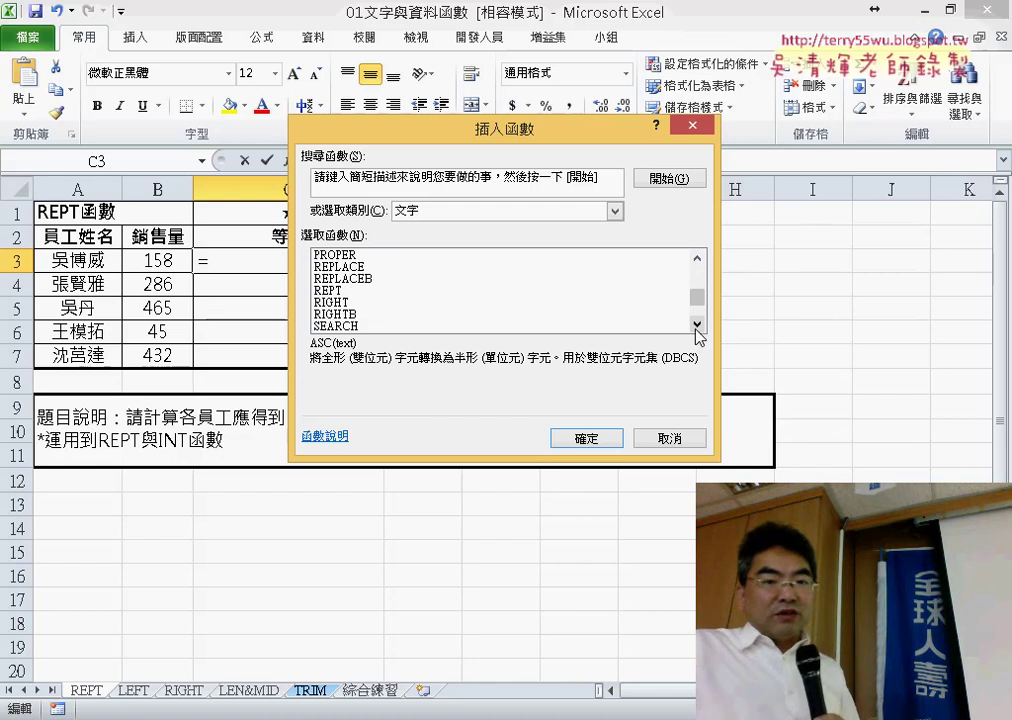
# Select REPT in the function list to show its syntax REPT(text,number_times)
pyautogui.click(378, 291)
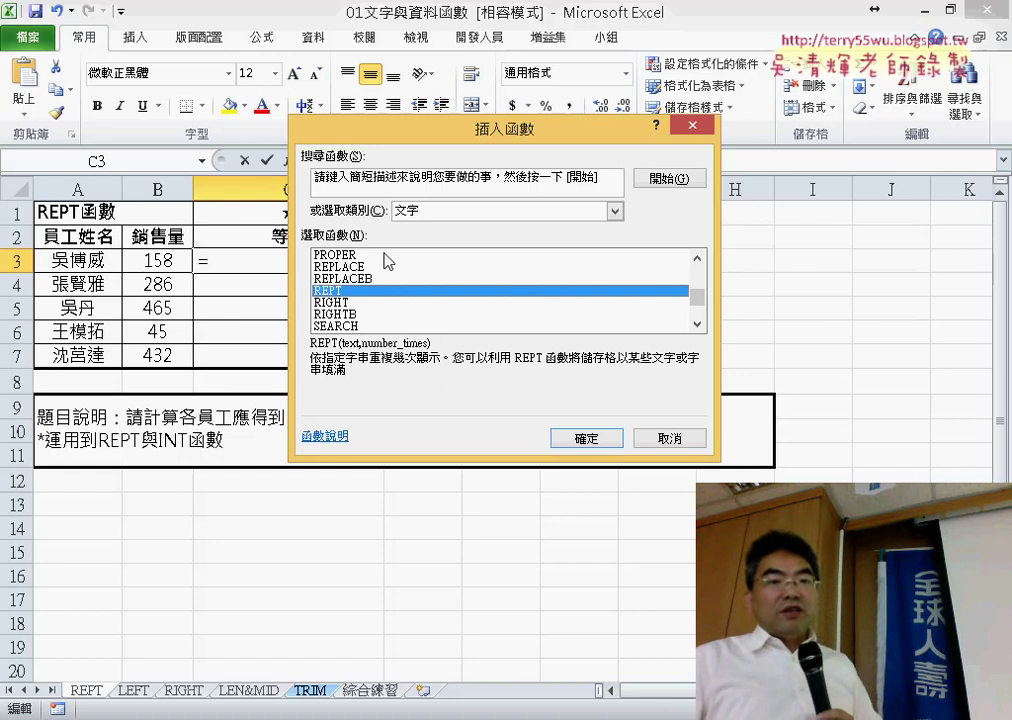
# Confirm REPT so C3 reads =REPT() and its empty Text and Number_times fields appear
pyautogui.click(600, 440)
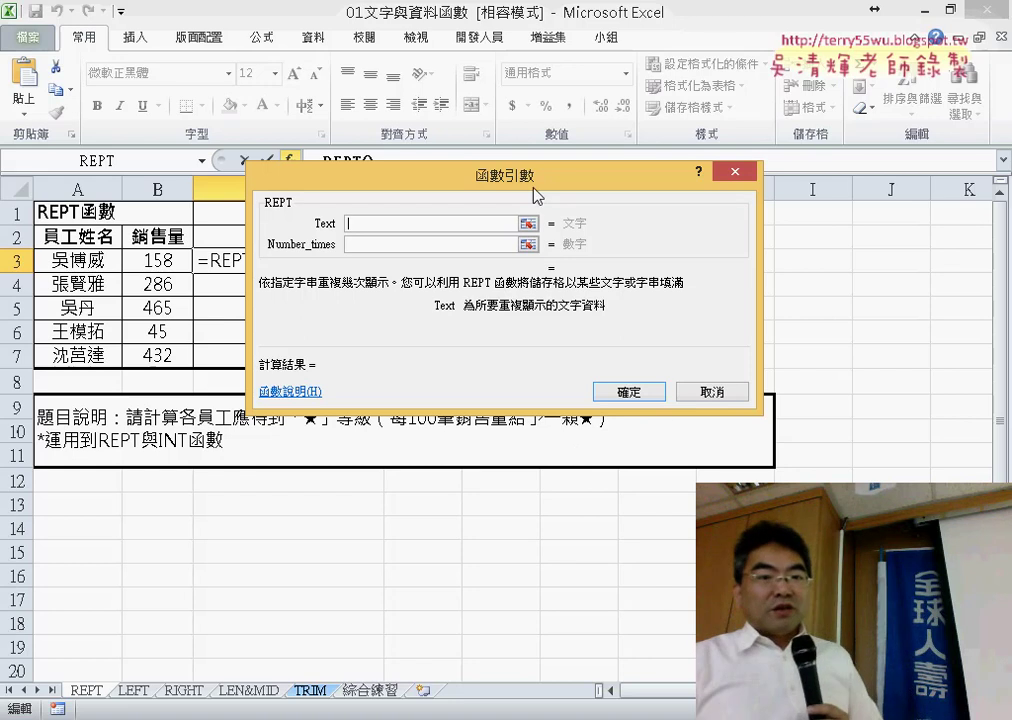
# Set REPT's Text to C1 and Number_times to B3/100, and confirm so C3 shows one ★
pyautogui.moveTo(530, 176); pyautogui.dragTo(632, 183)
pyautogui.click(282, 214)
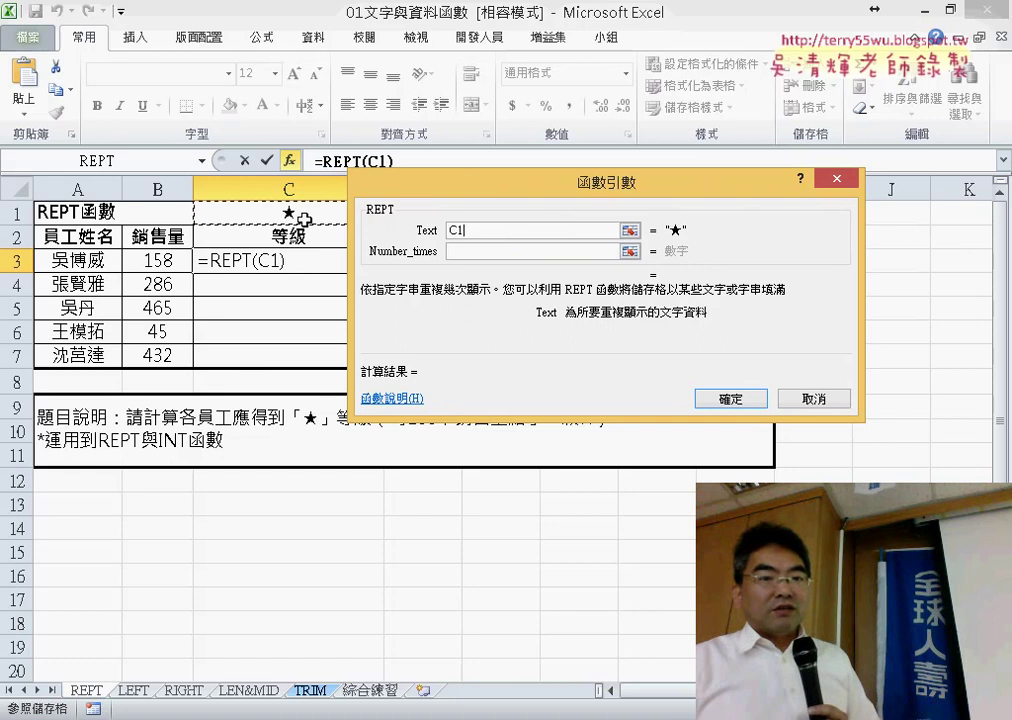
pyautogui.click(490, 252)
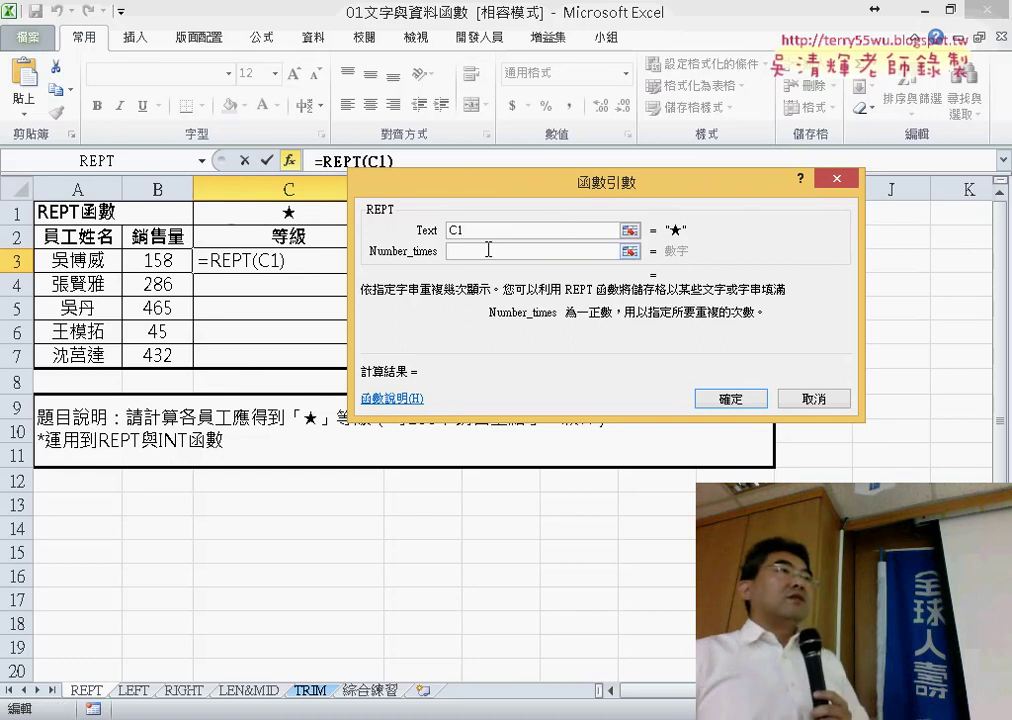
pyautogui.click(166, 262)
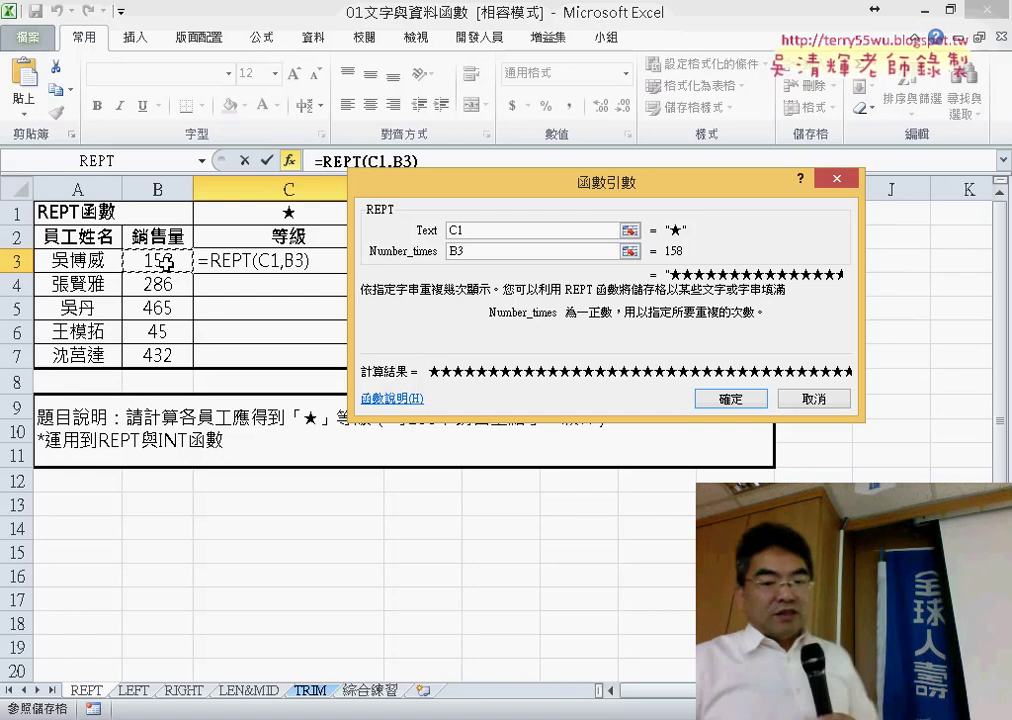
pyautogui.write('户')
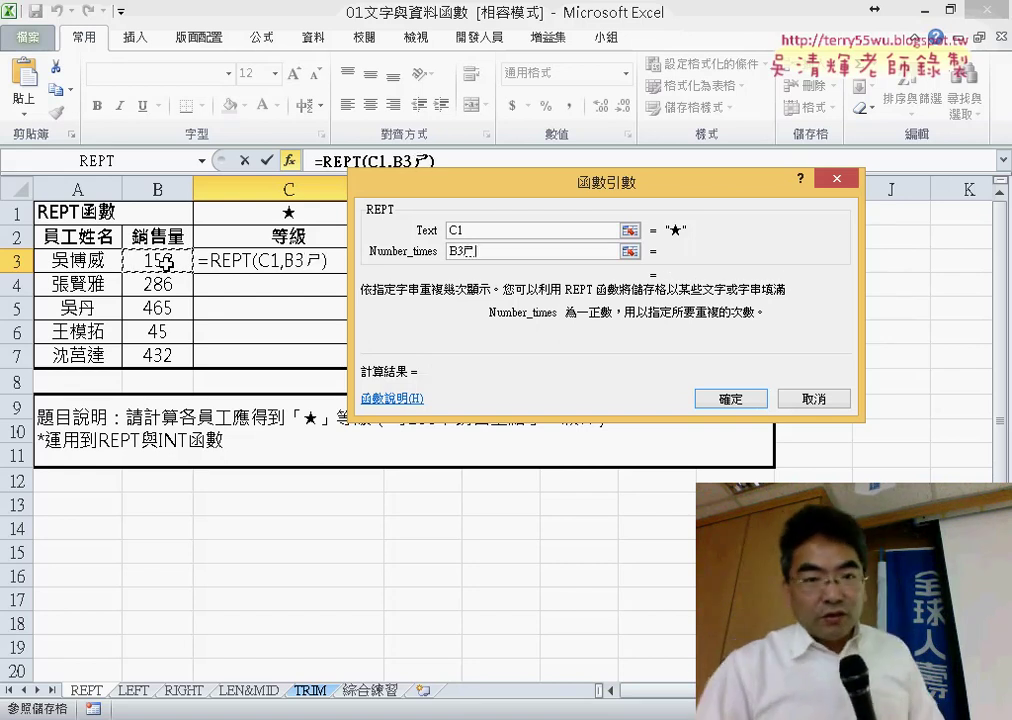
pyautogui.press('BackSpace')
pyautogui.write('/')
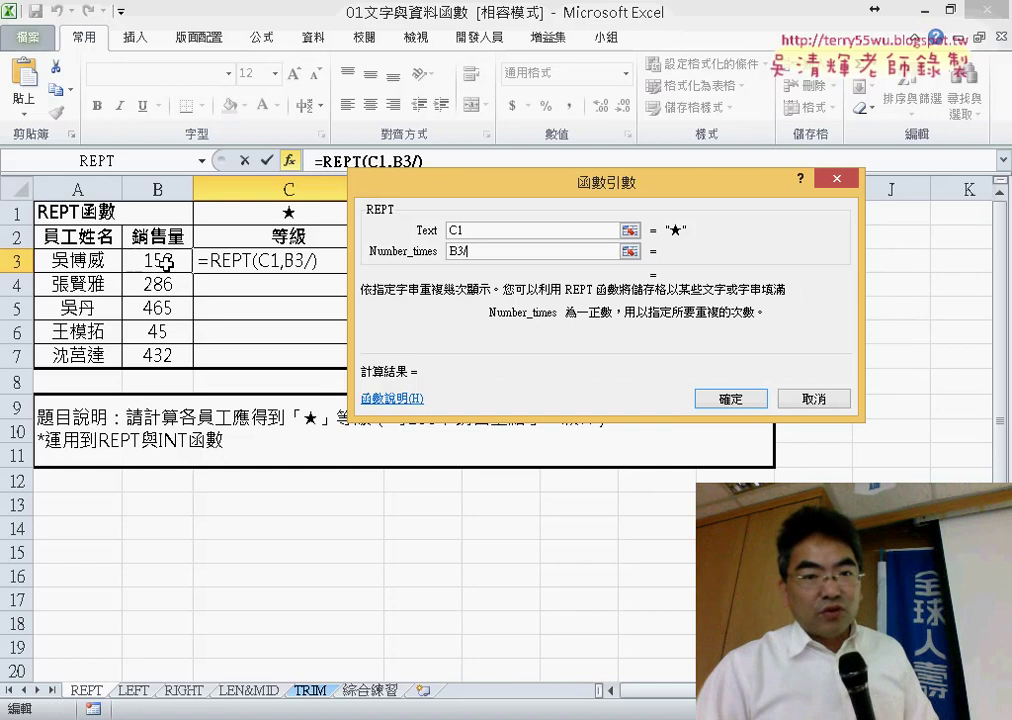
pyautogui.write('1')
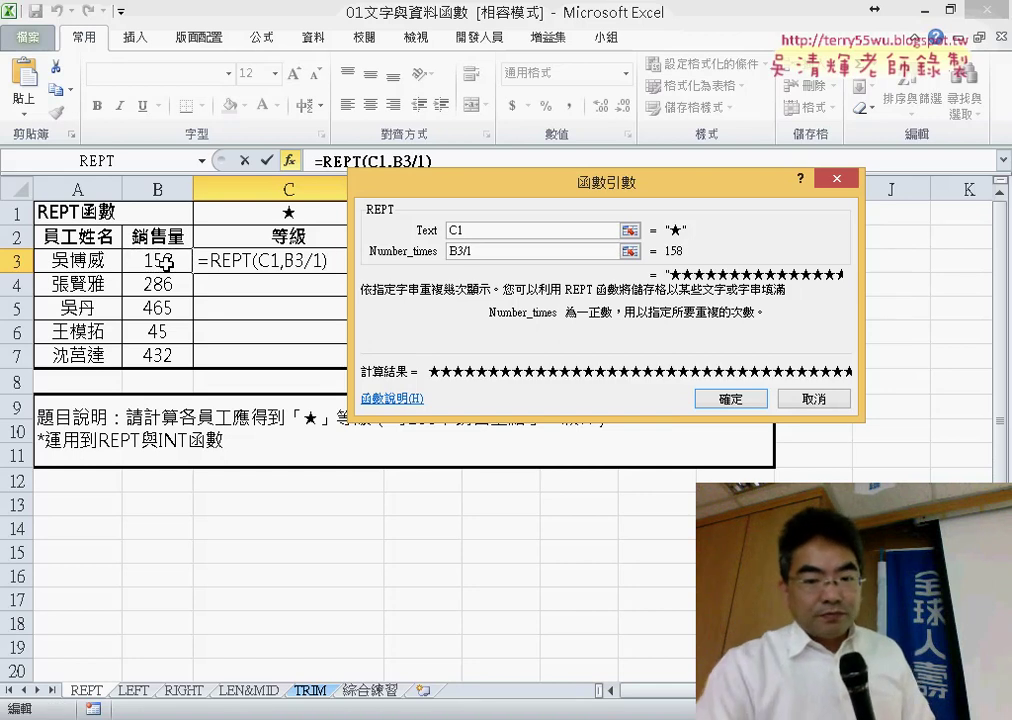
pyautogui.write('00')
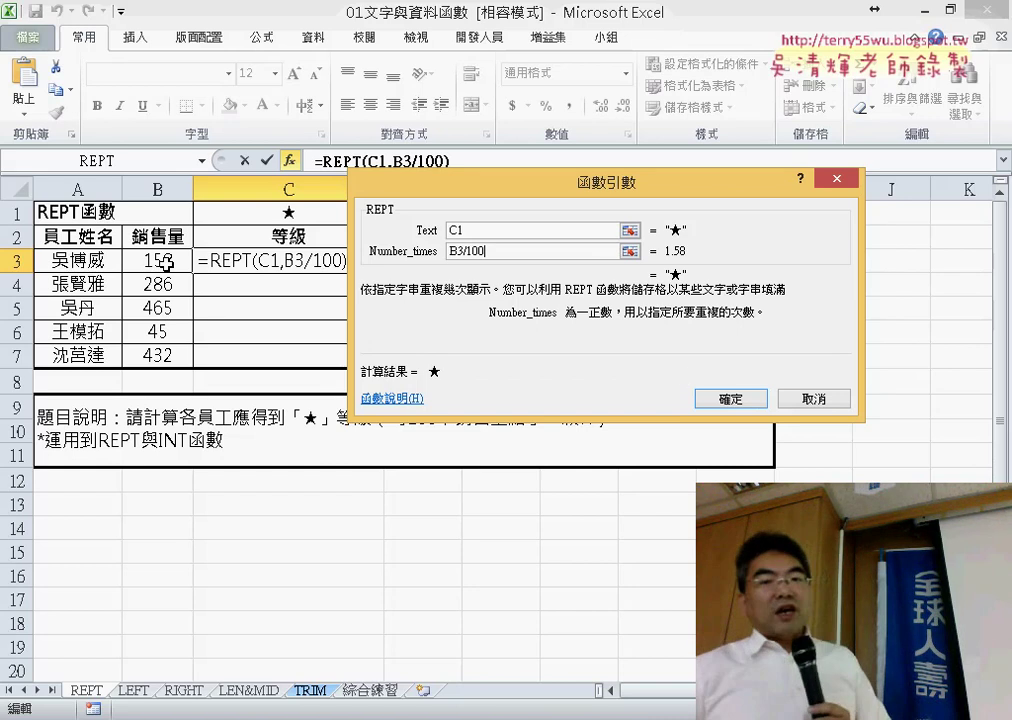
pyautogui.click(736, 400)
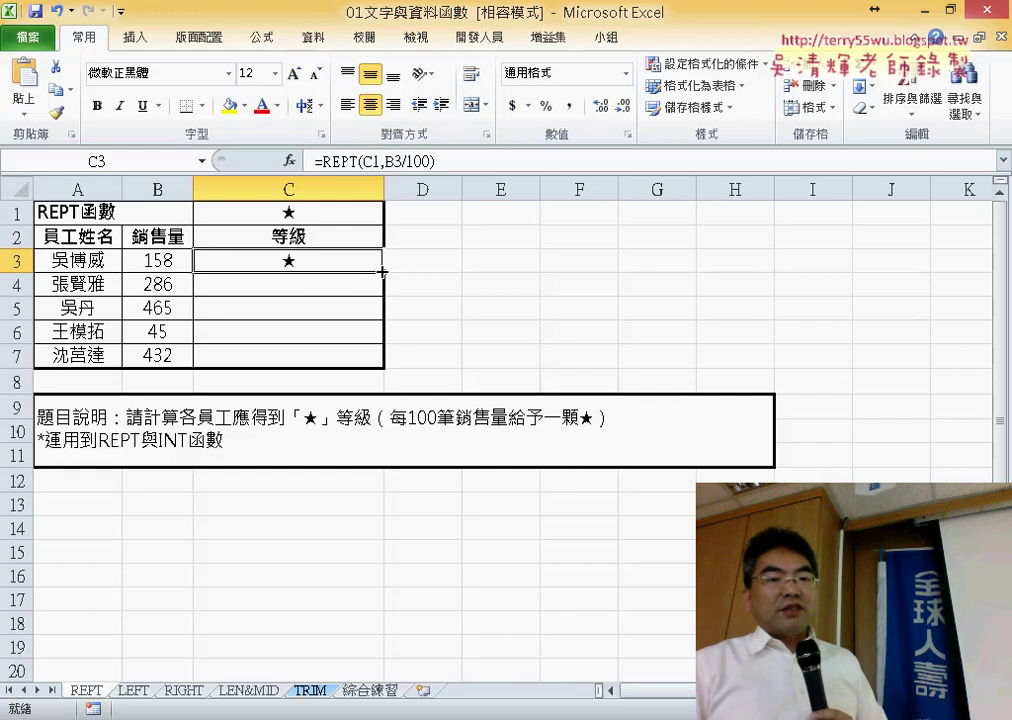
pyautogui.moveTo(381, 271); pyautogui.dragTo(367, 370)
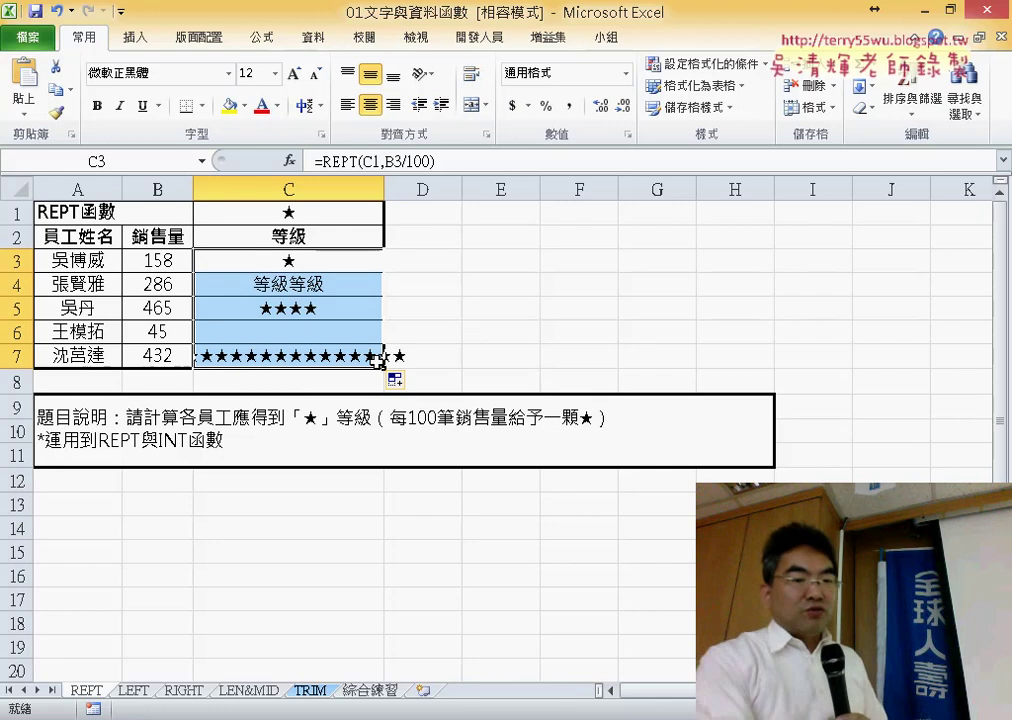
pyautogui.hotkey('ctrl', 'z')
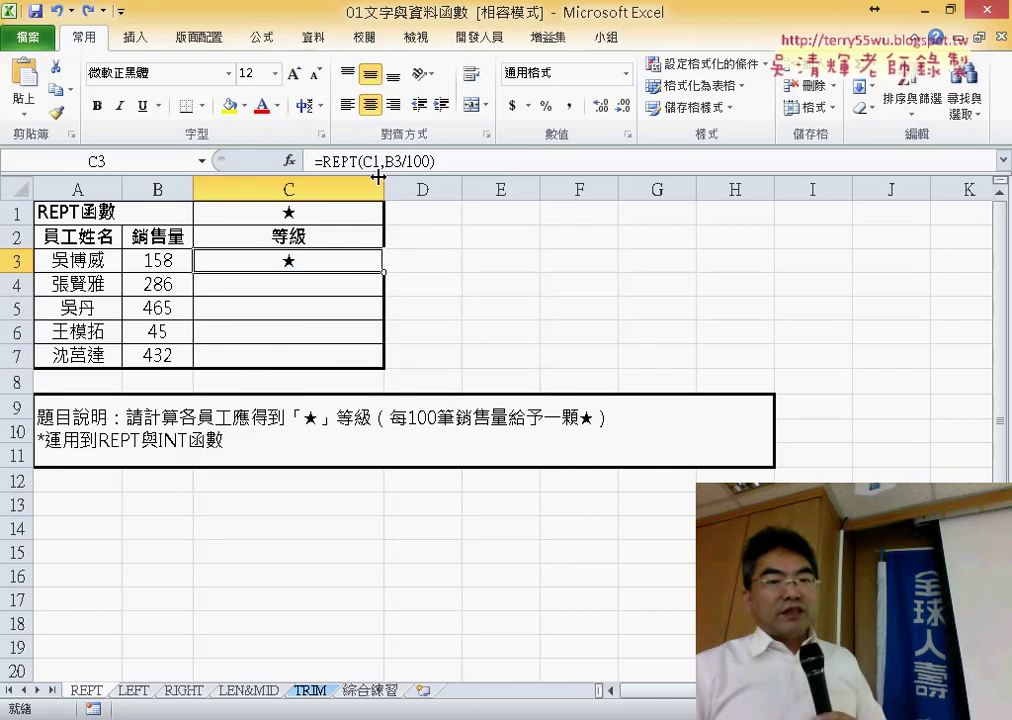
# In the formula bar, add $ before the 1 in C1 and confirm the change
pyautogui.click(367, 161)
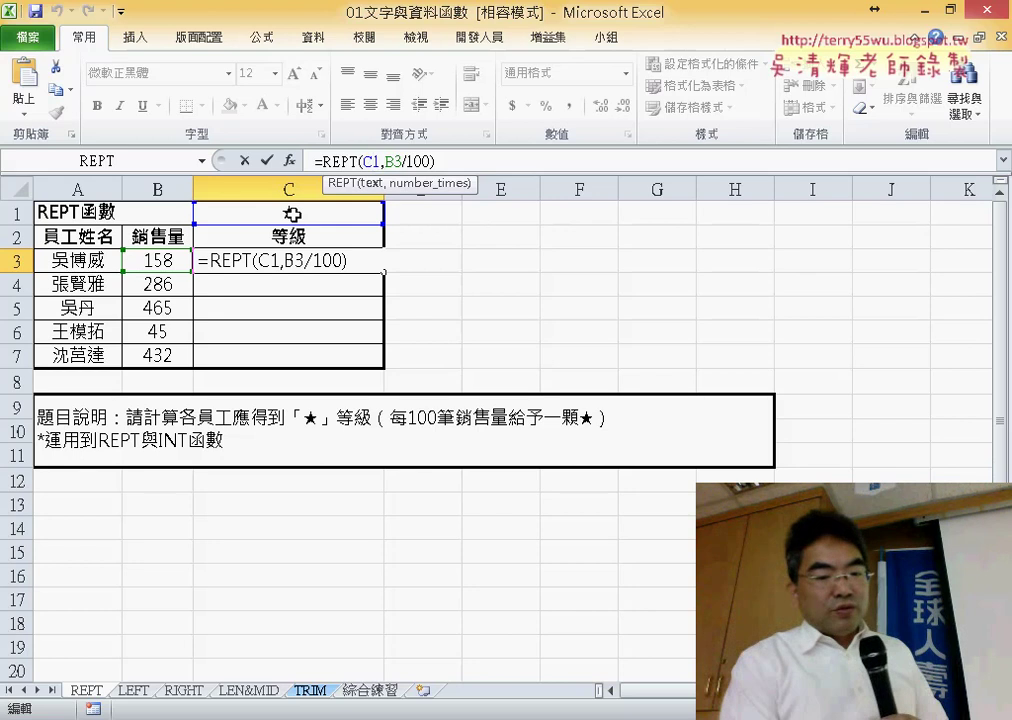
pyautogui.write('$')
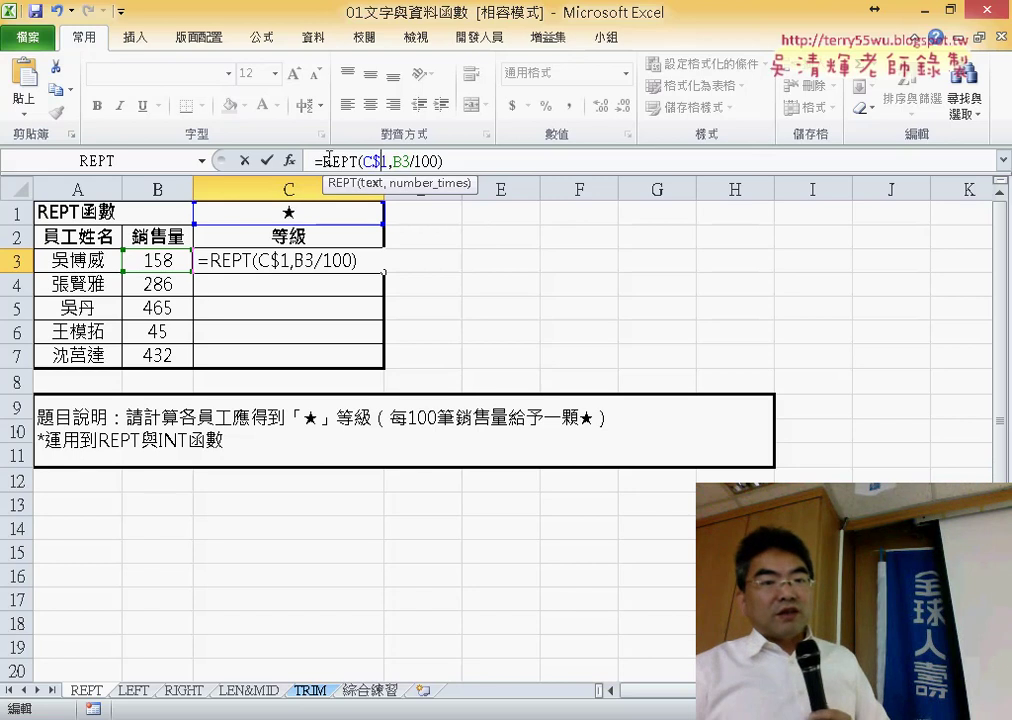
pyautogui.click(266, 160)
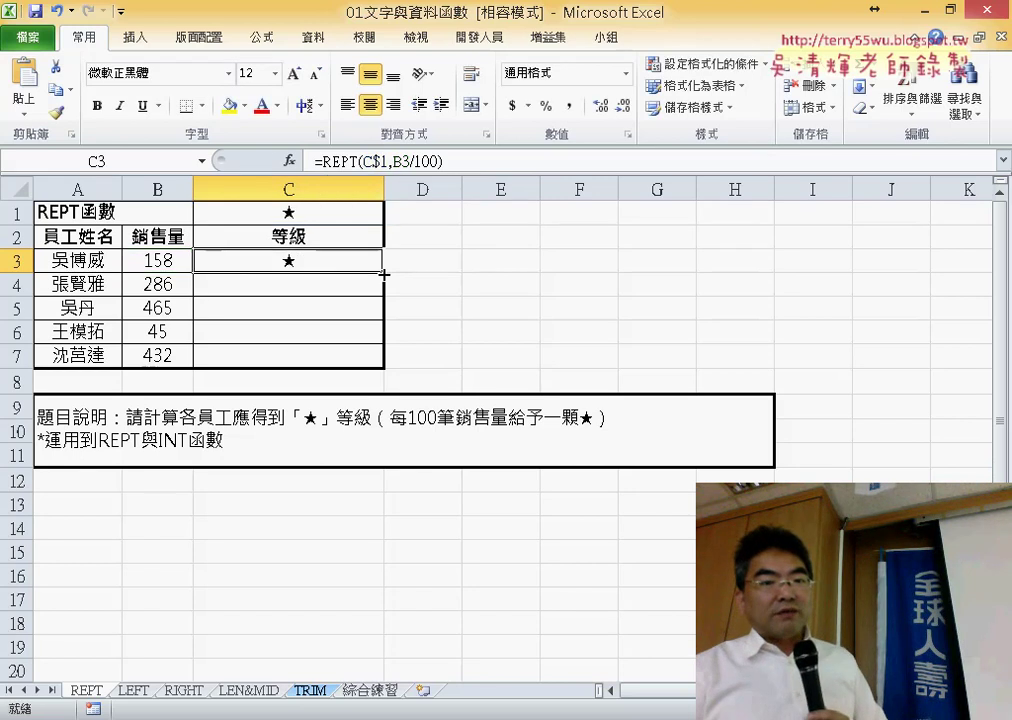
# Fill the REPT star formula from C3 down to C7, leaving only C3 selected
pyautogui.moveTo(384, 273); pyautogui.dragTo(385, 366)
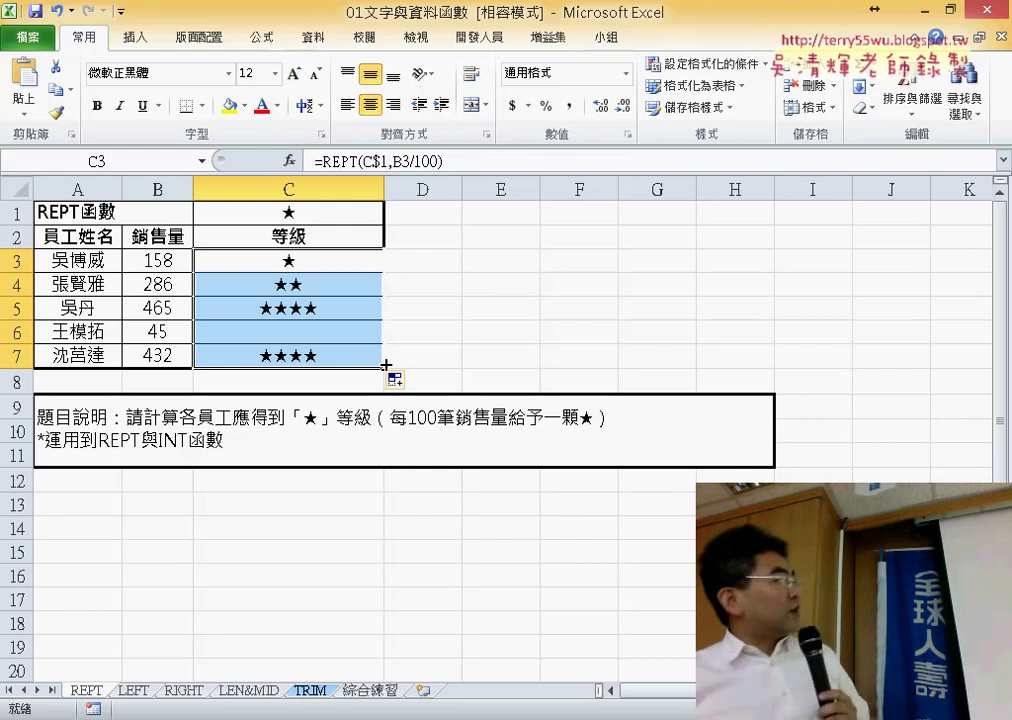
pyautogui.click(253, 265)
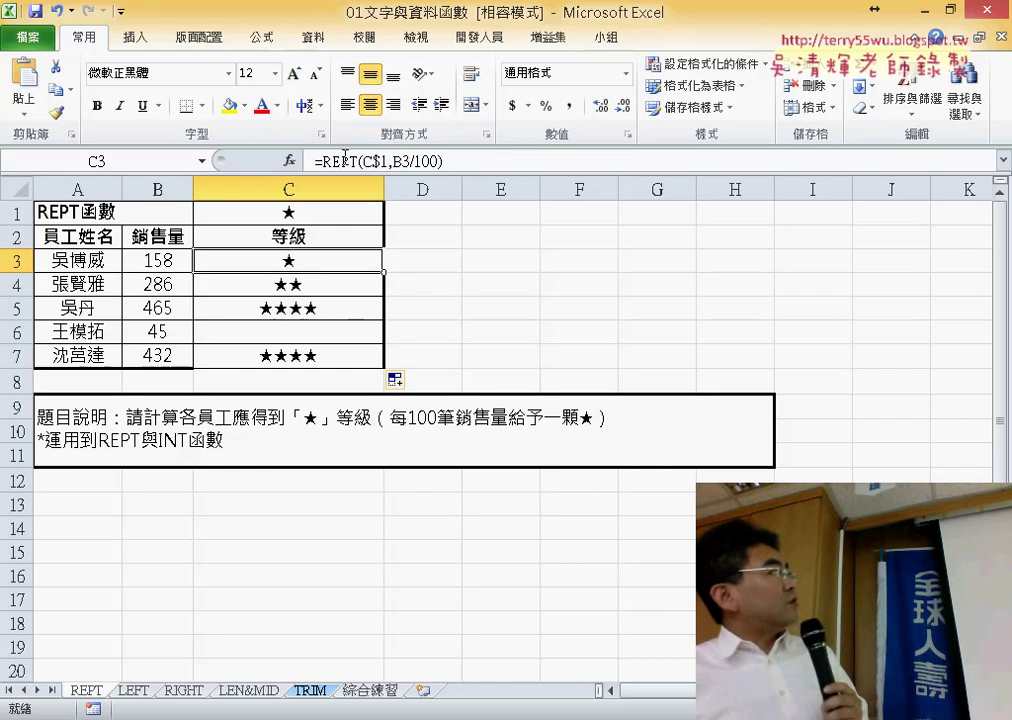
pyautogui.click(303, 160)
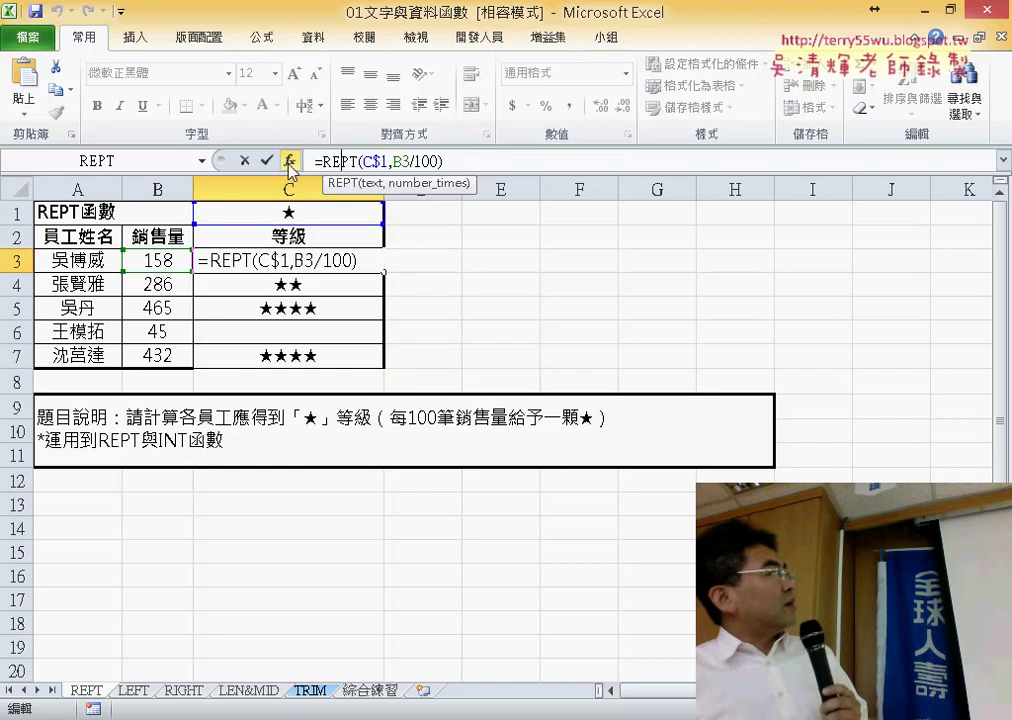
pyautogui.click(290, 162)
pyautogui.doubleClick(499, 251)
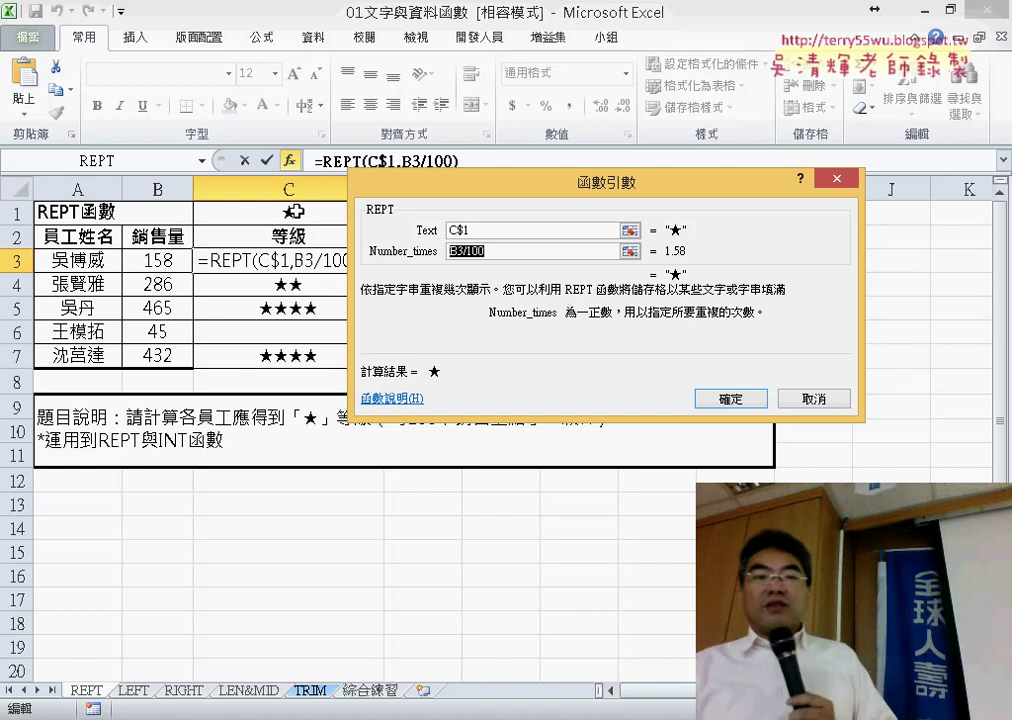
pyautogui.click(838, 400)
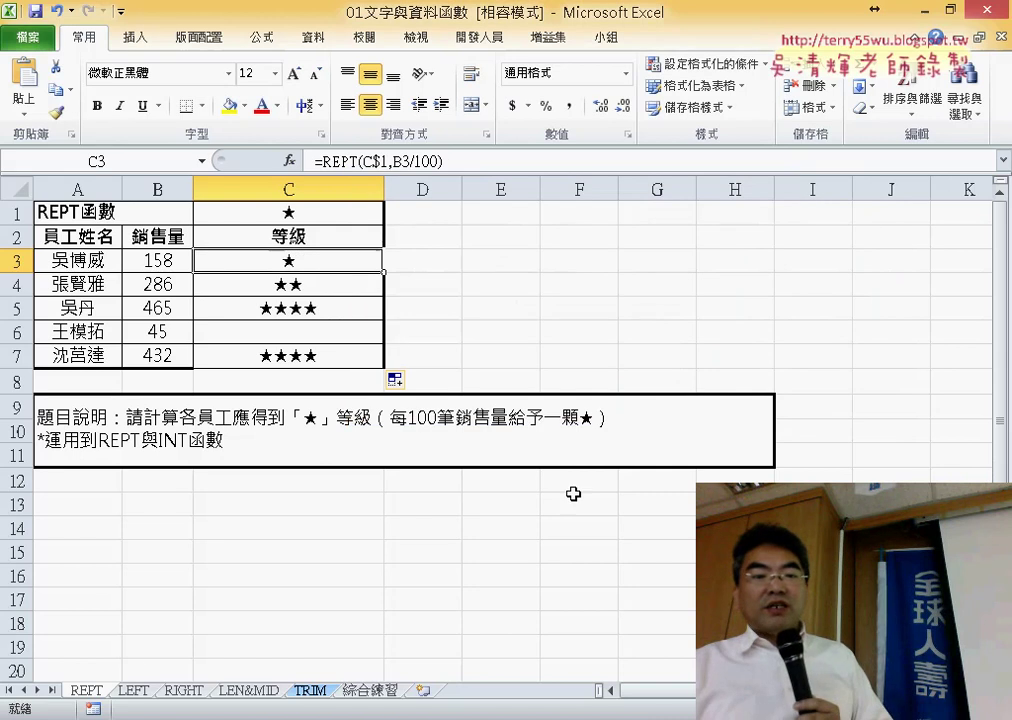
# Go to the top of the LEN&MID sheet and select C3, the first length cell
pyautogui.click(265, 695)
pyautogui.scroll(3, 273, 622)
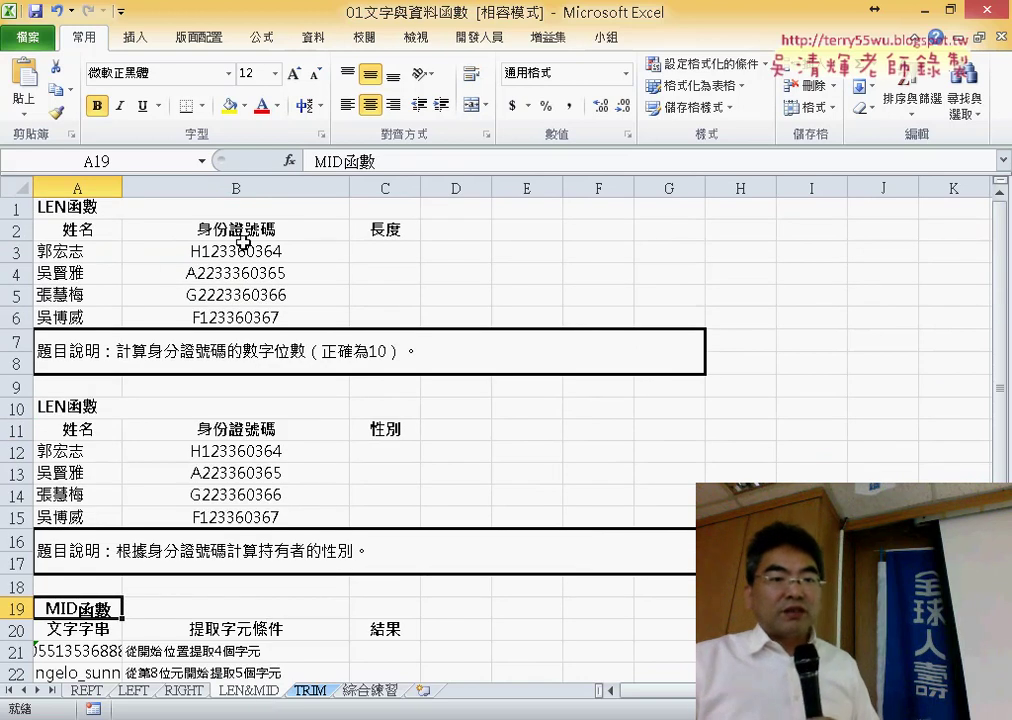
pyautogui.click(383, 252)
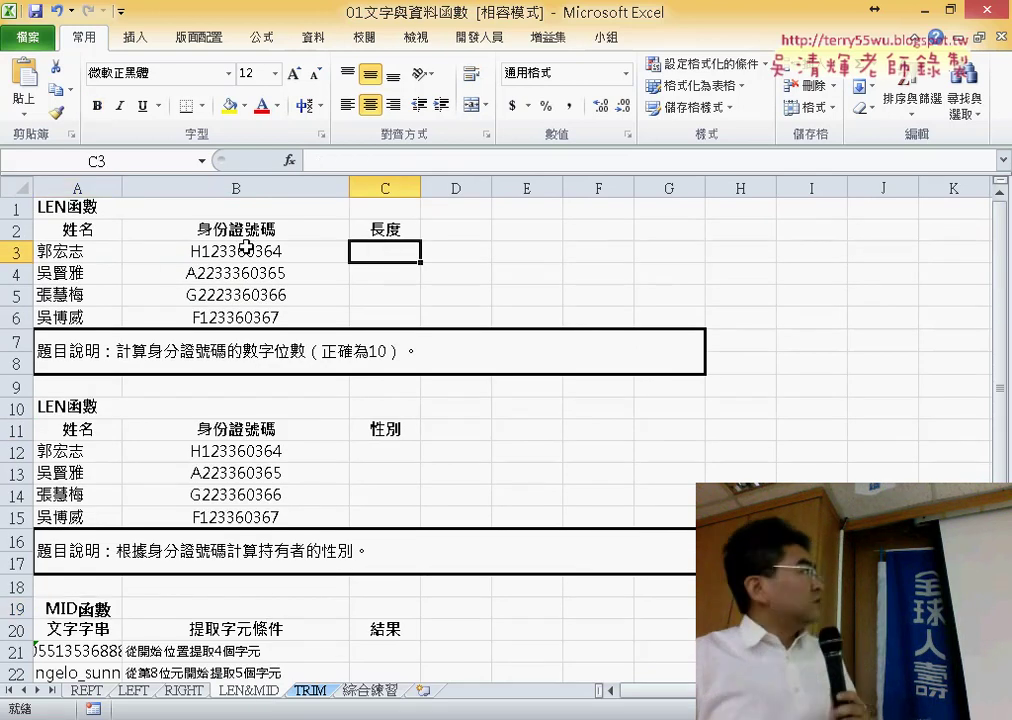